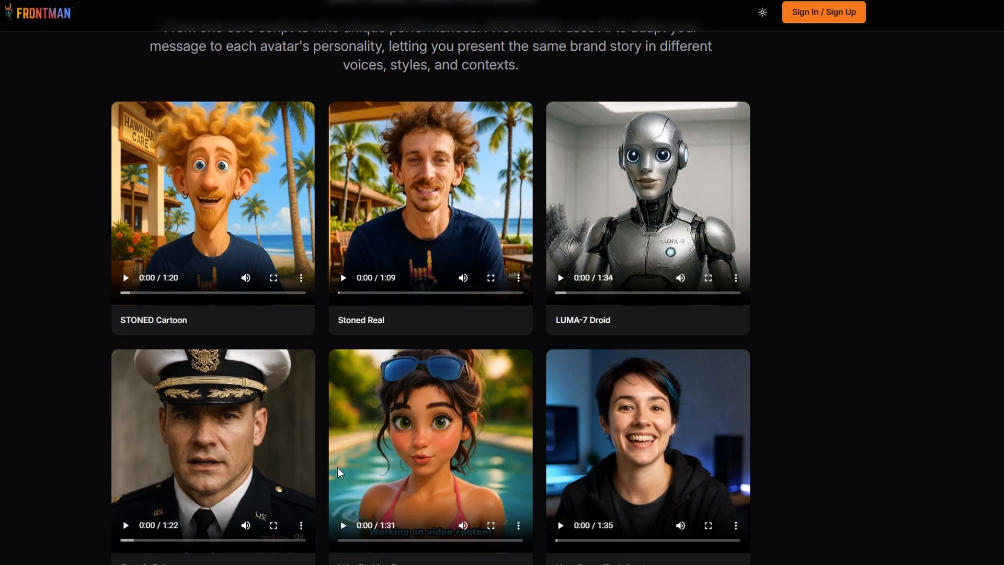
Step: Examine the sample avatar videos and the feature overview on the FRONTMAN landing page
scroll(77, 282, up, 1)
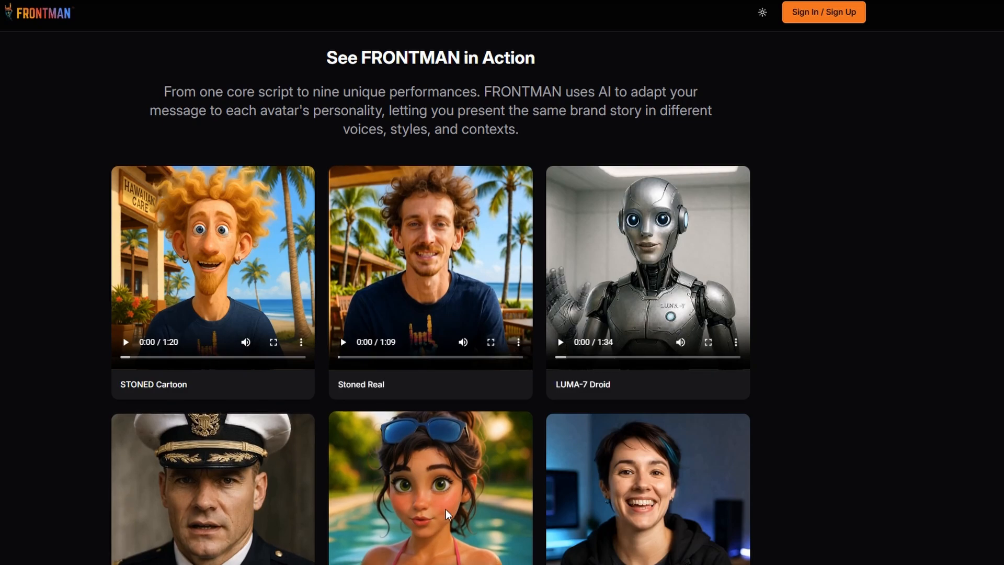
scroll(445, 507, down, 5)
scroll(445, 495, down, 1)
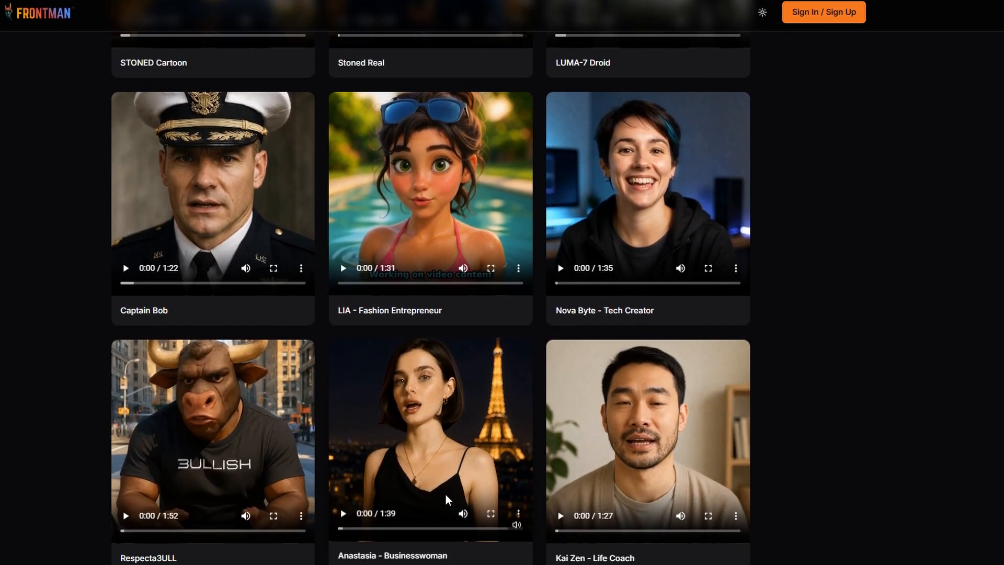
scroll(444, 494, up, 9)
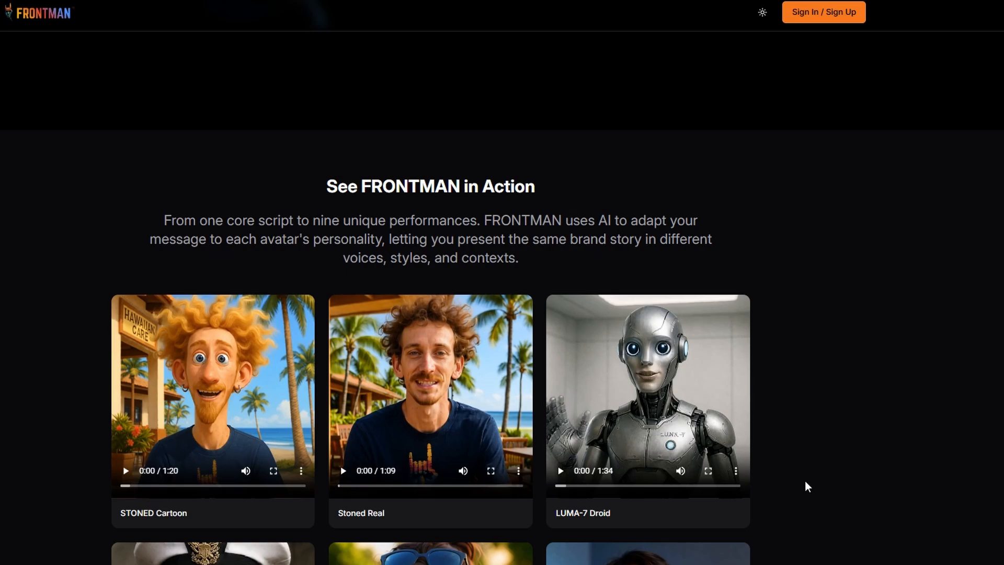
scroll(835, 464, down, 3)
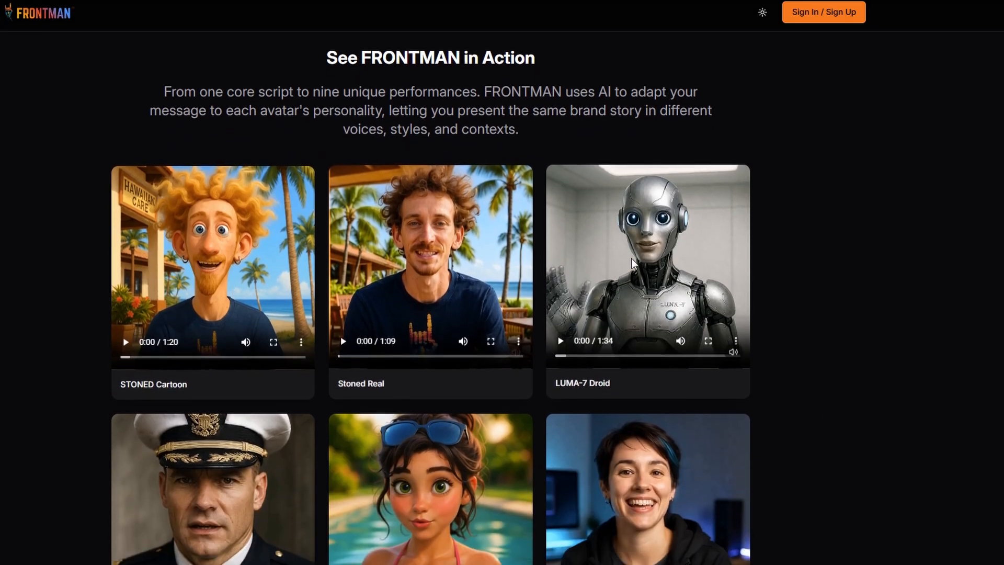
scroll(313, 372, down, 1)
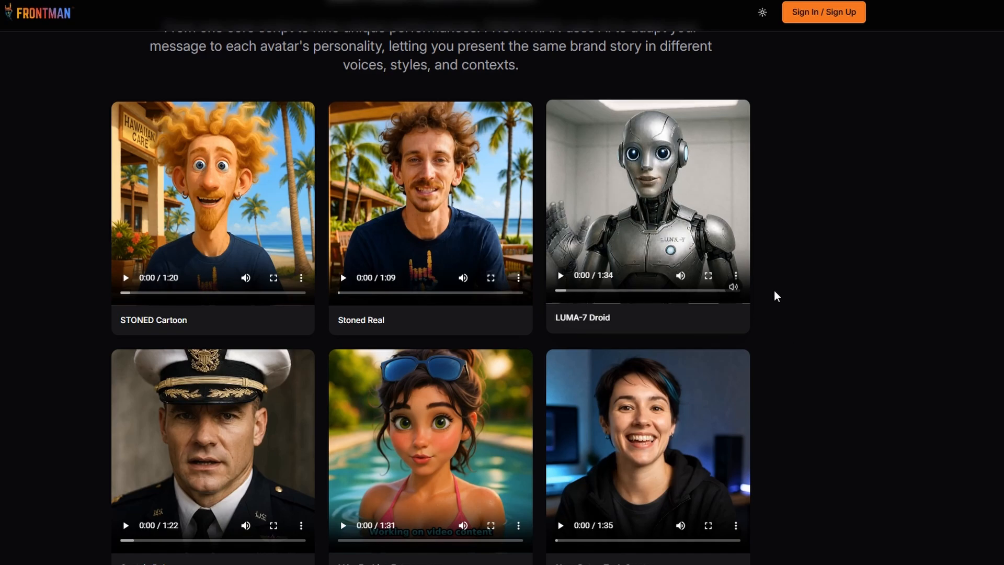
scroll(802, 443, down, 4)
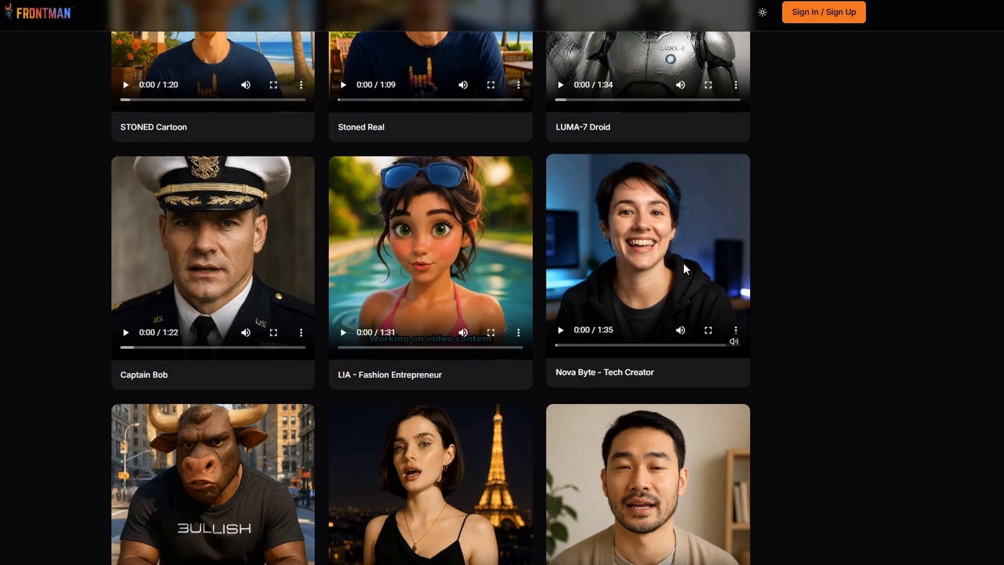
scroll(678, 286, down, 3)
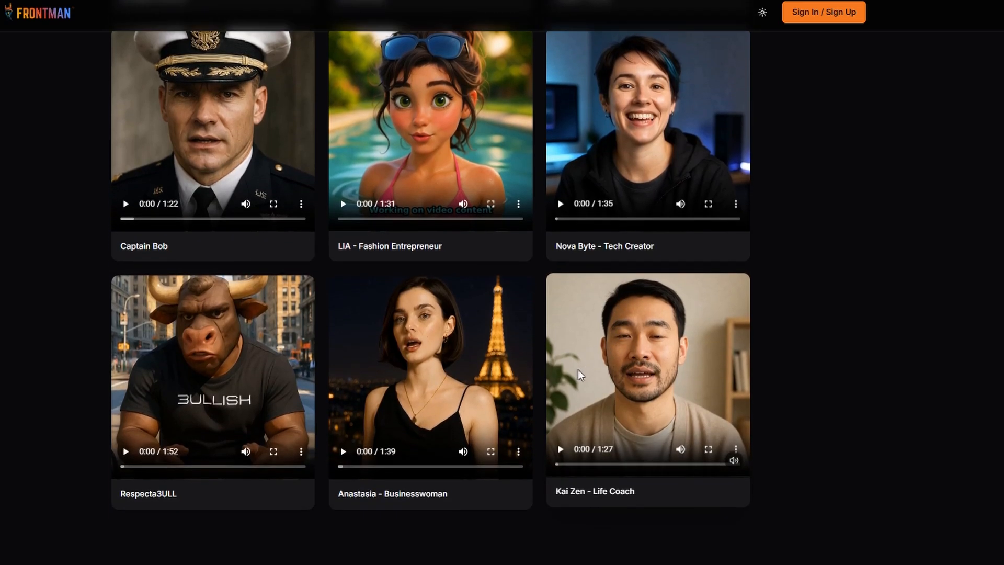
scroll(579, 374, down, 10)
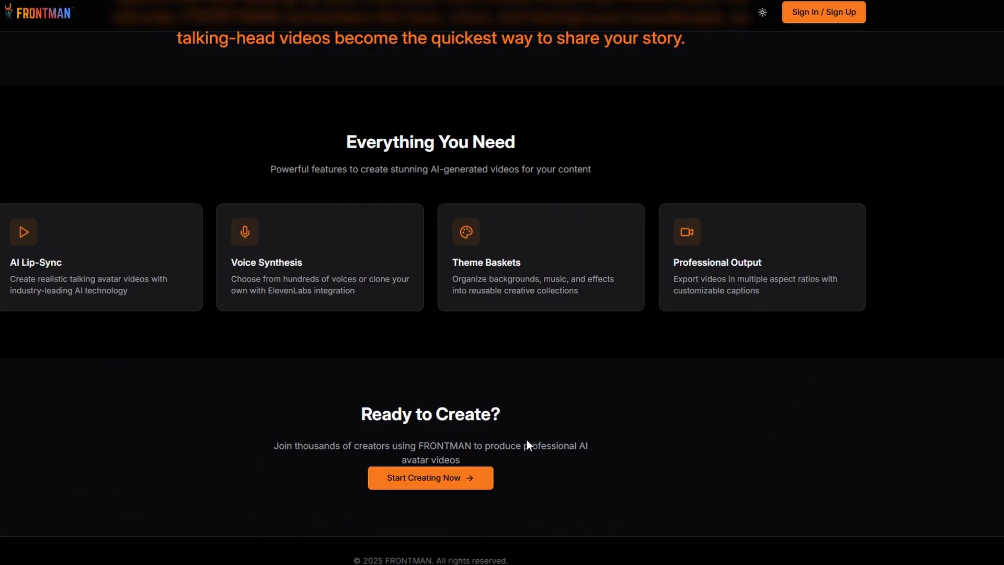
scroll(526, 441, up, 10)
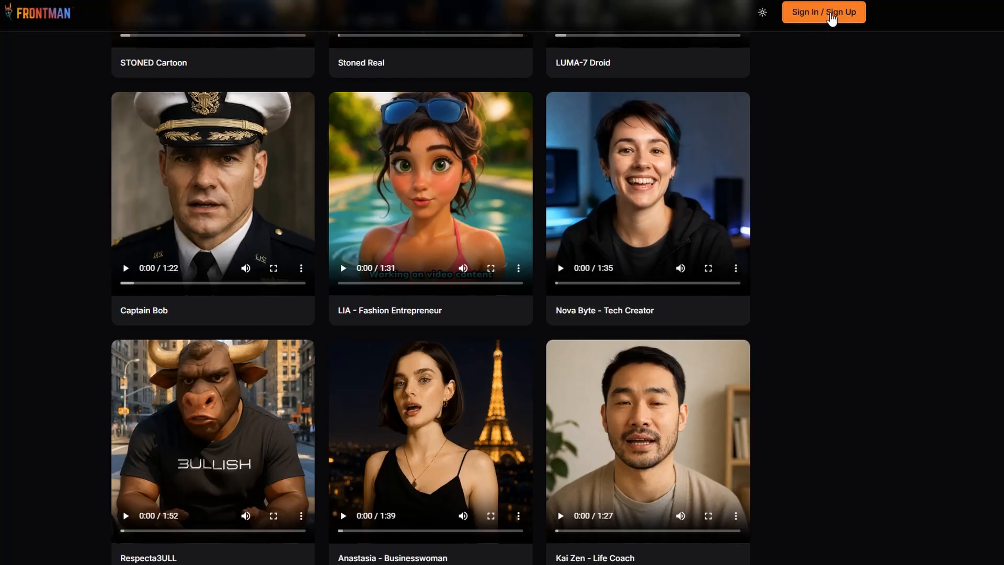
Step: Sign in to FRONTMAN and look over the dashboard's quick actions and getting-started checklist
click(831, 18)
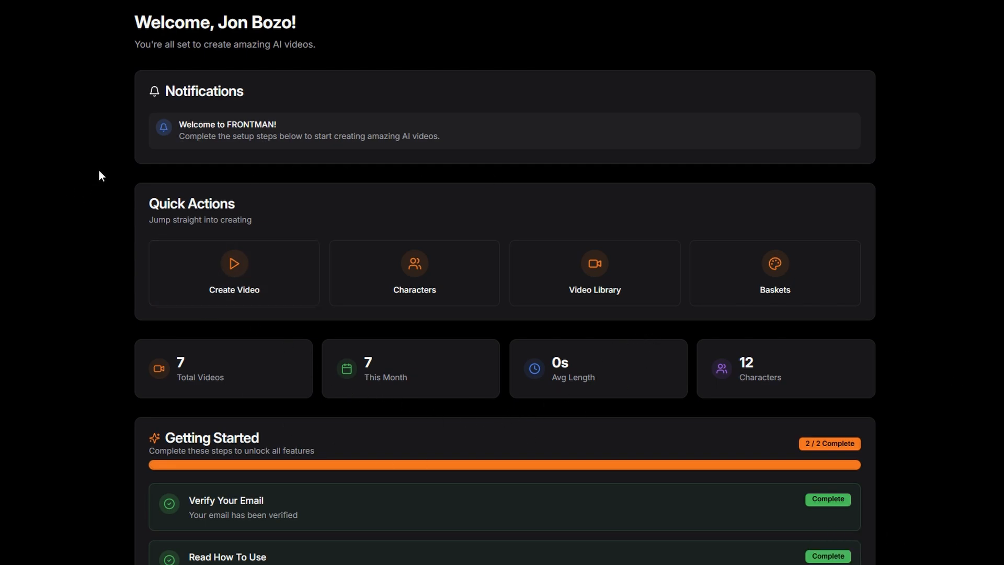
scroll(89, 176, down, 1)
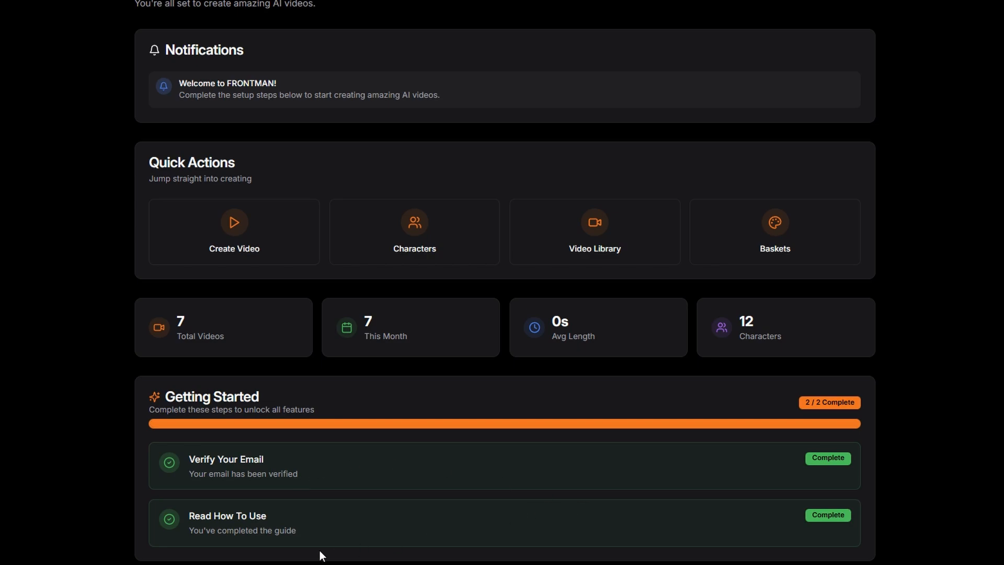
scroll(256, 360, up, 1)
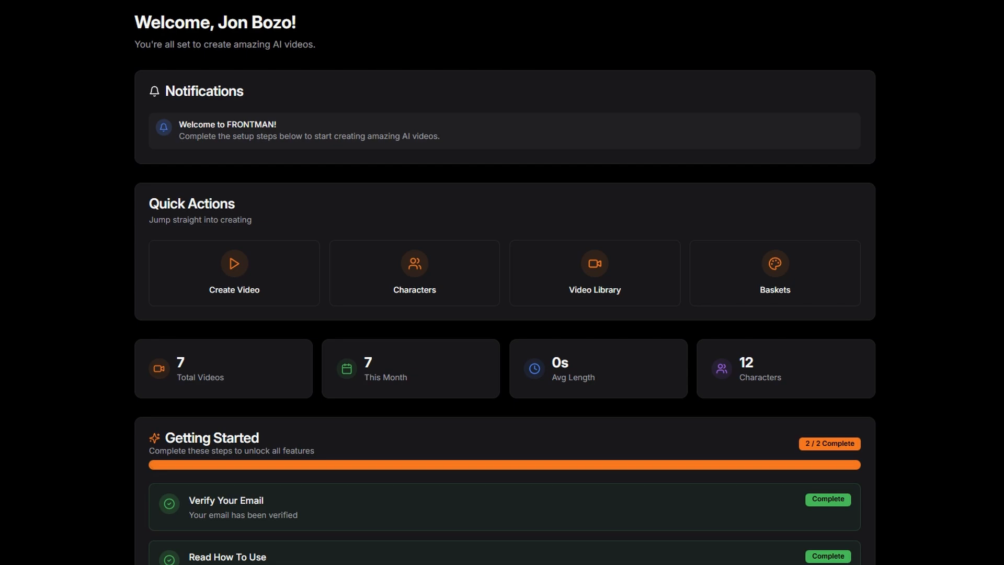
Step: Open the How To Use guide and read its steps on API keys, plans, credits, company profile and first character
click(228, 557)
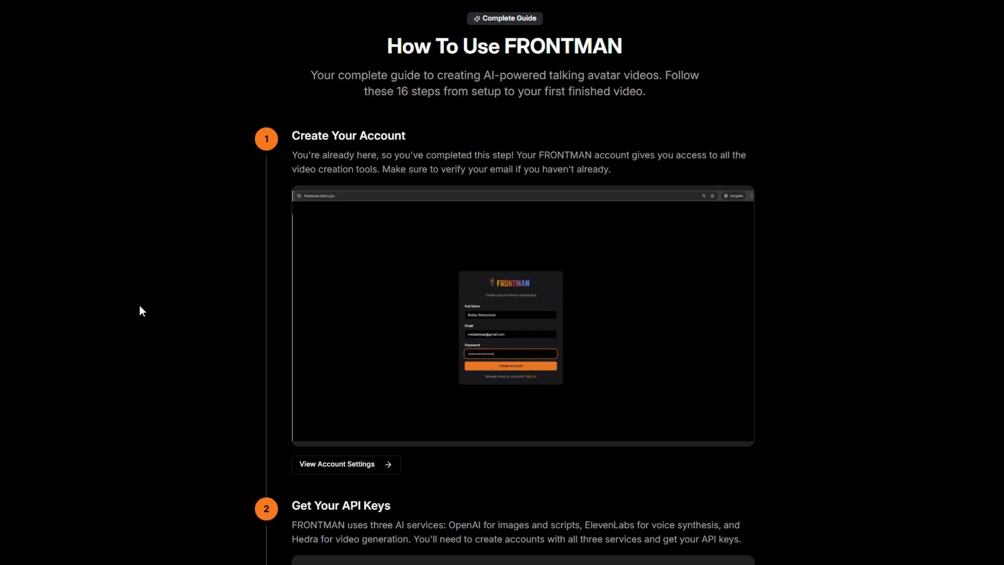
scroll(834, 335, down, 9)
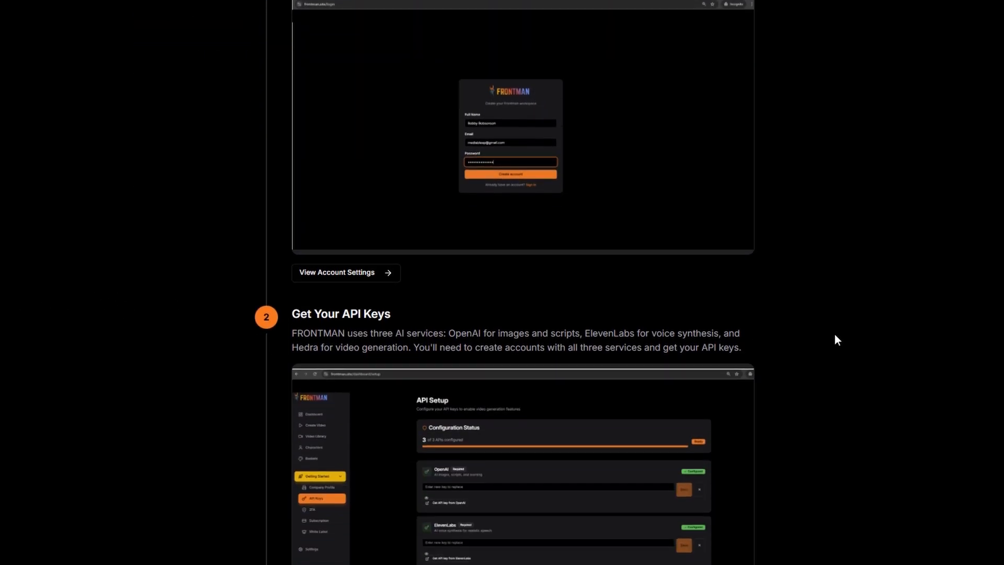
scroll(833, 333, down, 8)
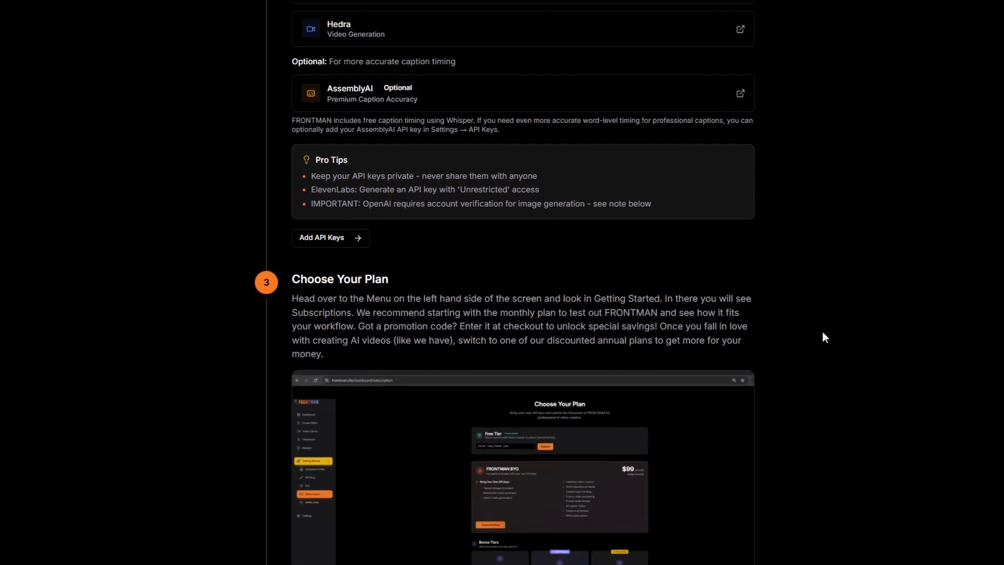
scroll(822, 331, up, 7)
scroll(821, 331, down, 1)
scroll(821, 331, up, 2)
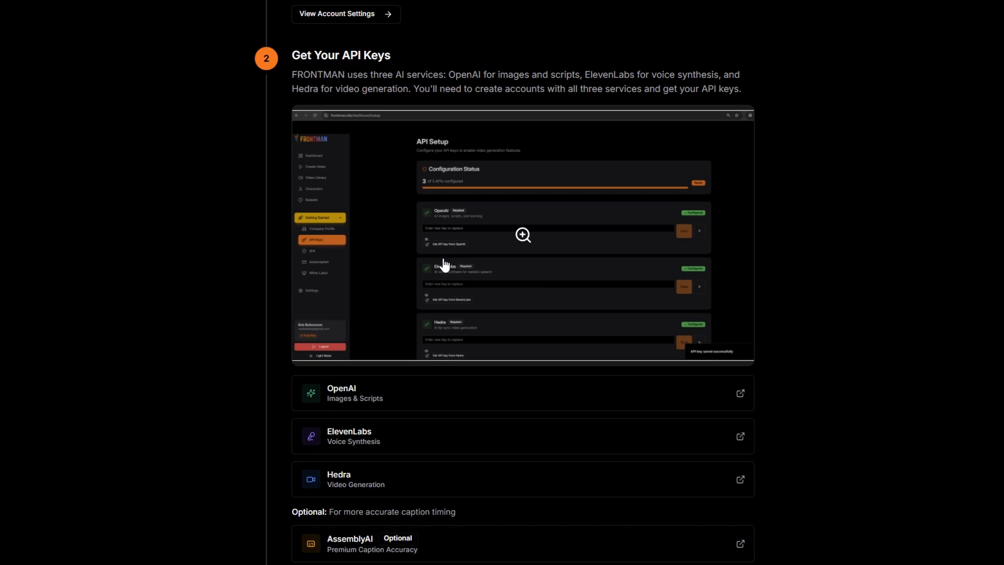
scroll(476, 293, down, 4)
scroll(475, 294, down, 6)
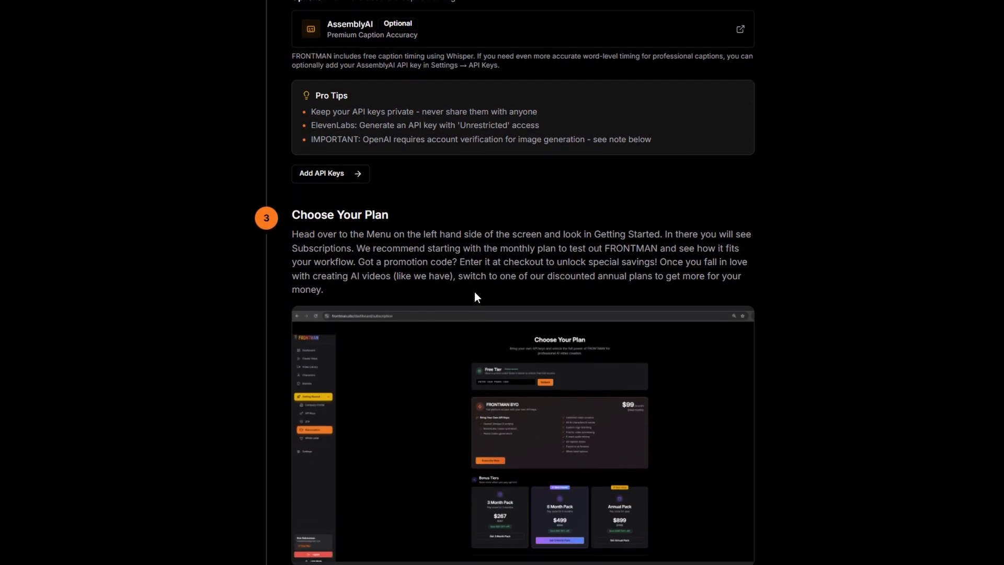
scroll(655, 358, down, 11)
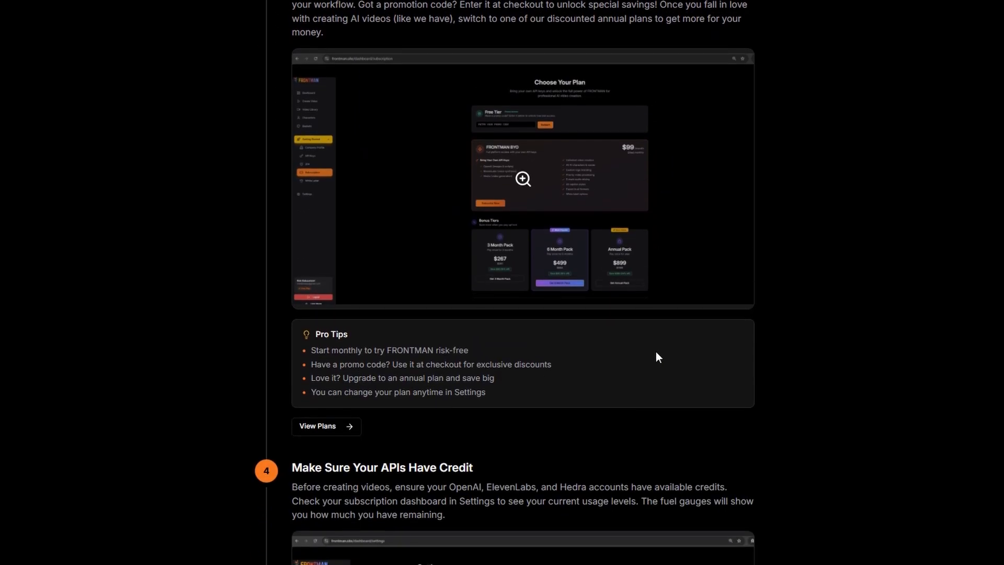
scroll(655, 358, down, 4)
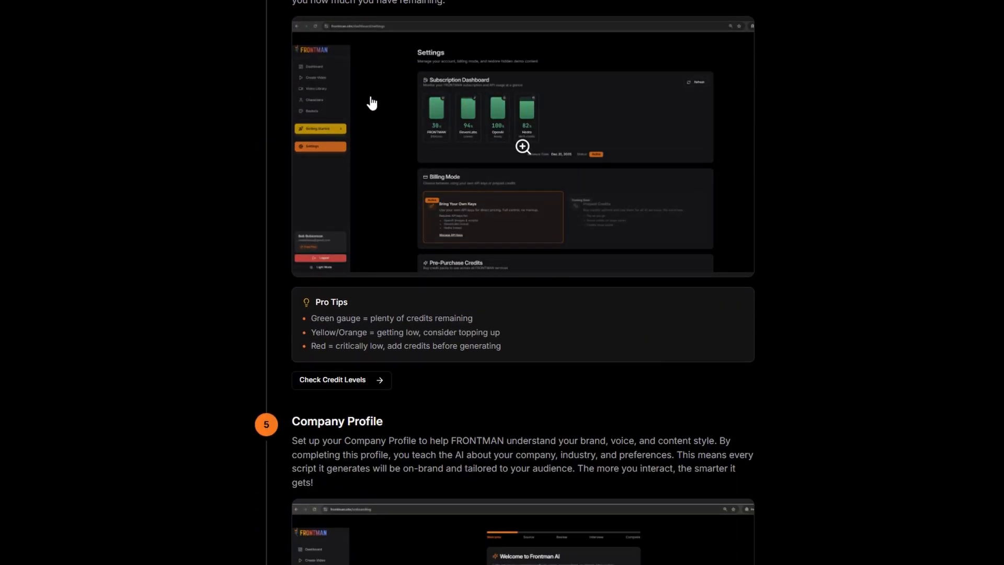
scroll(491, 274, down, 1)
scroll(491, 274, down, 20)
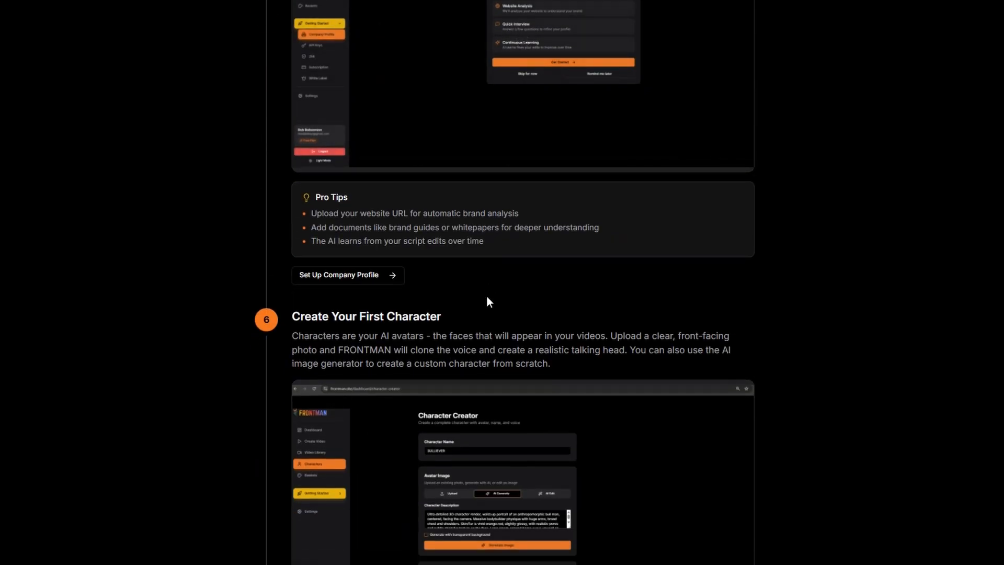
scroll(483, 312, down, 4)
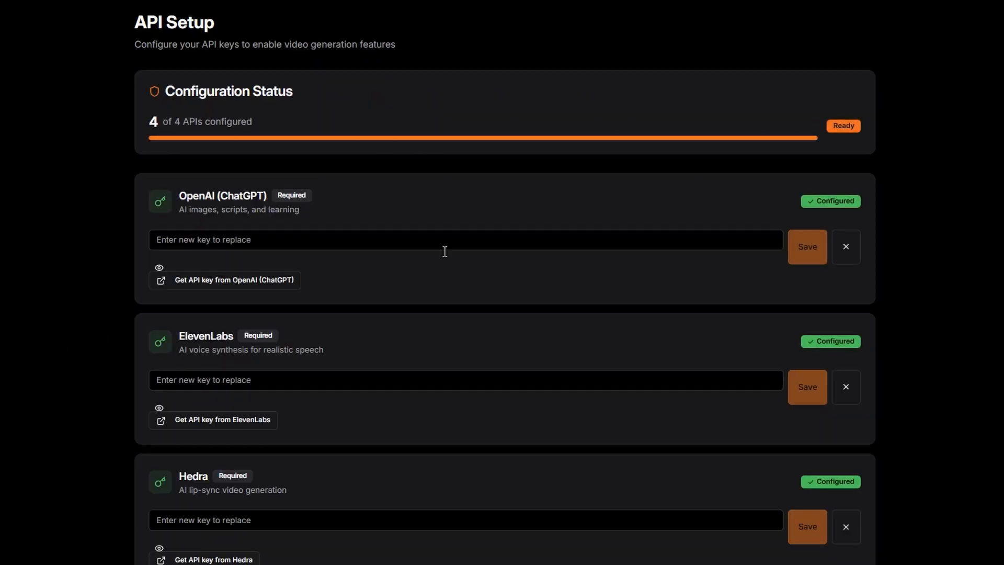
Step: Review the required services on the API setup page and the plans and bonus tiers on the subscription page
scroll(446, 261, down, 1)
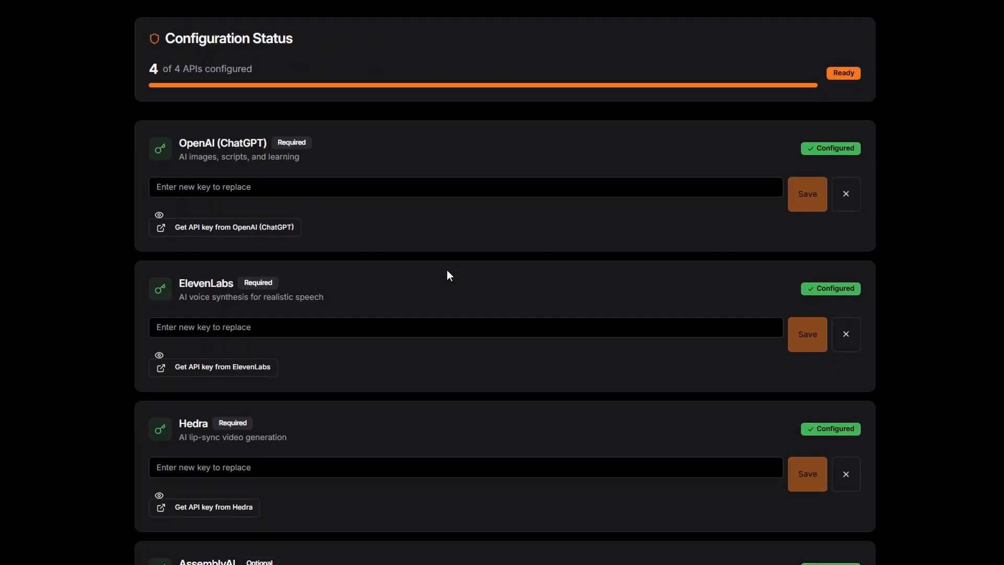
scroll(68, 384, down, 2)
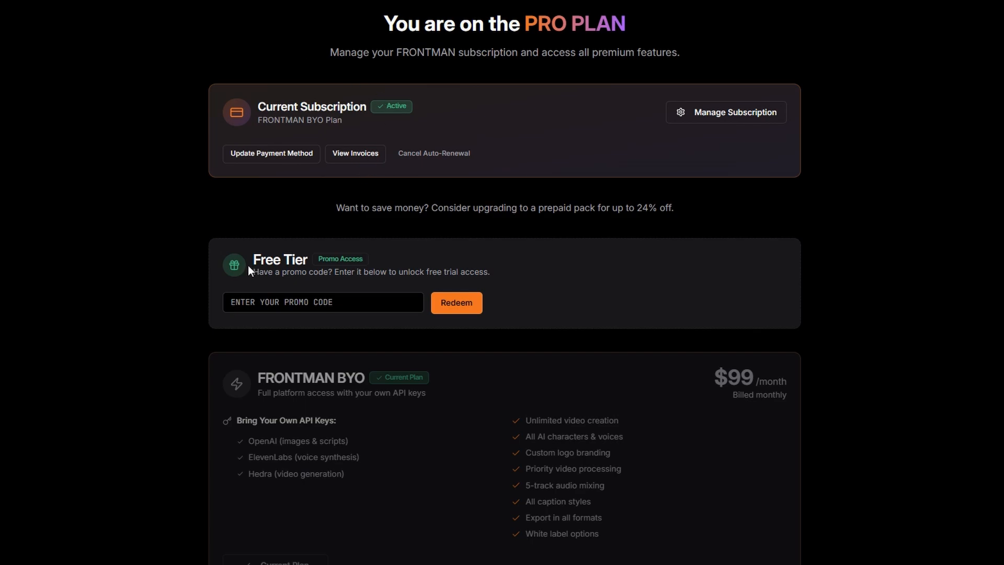
scroll(176, 256, down, 7)
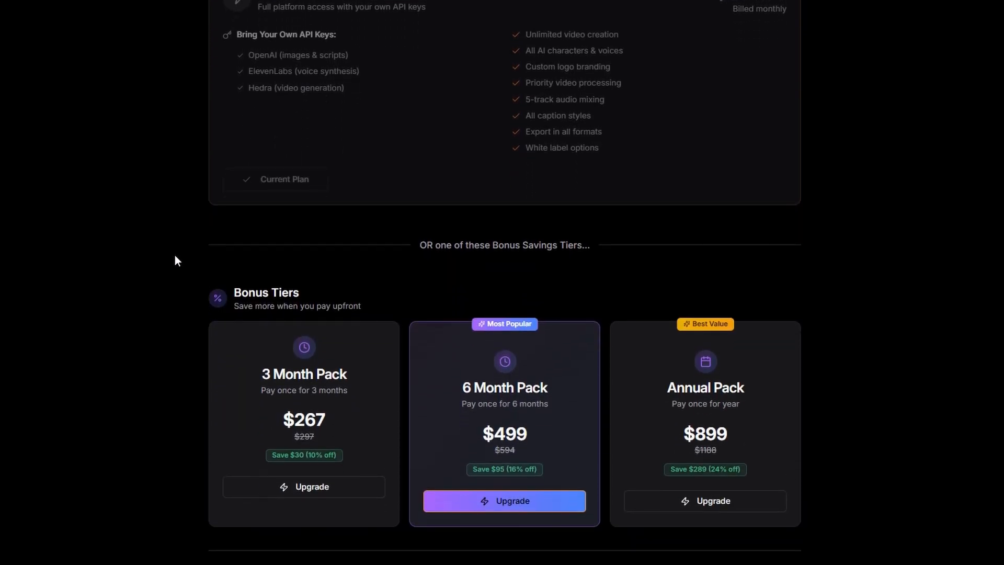
scroll(175, 261, up, 4)
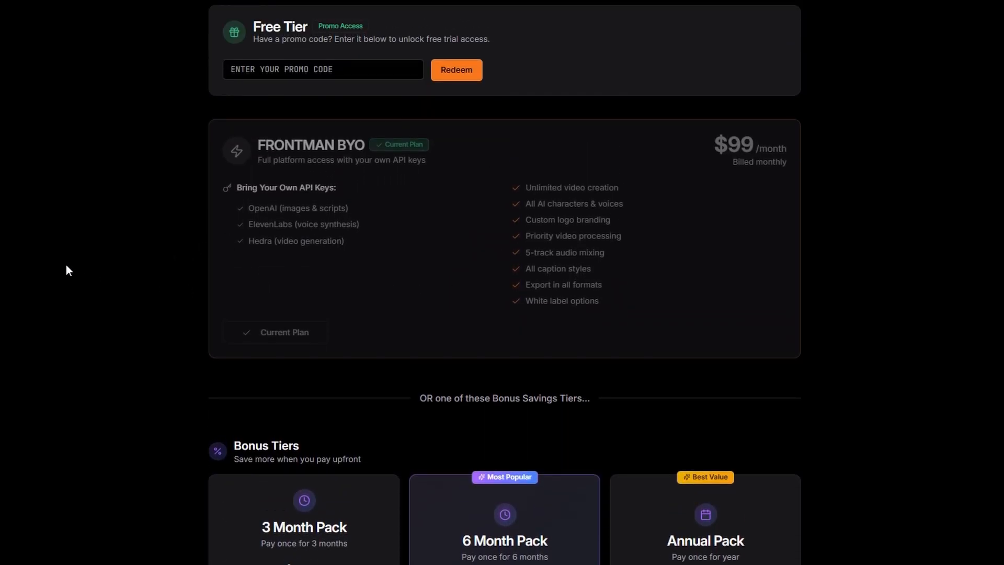
scroll(66, 269, down, 4)
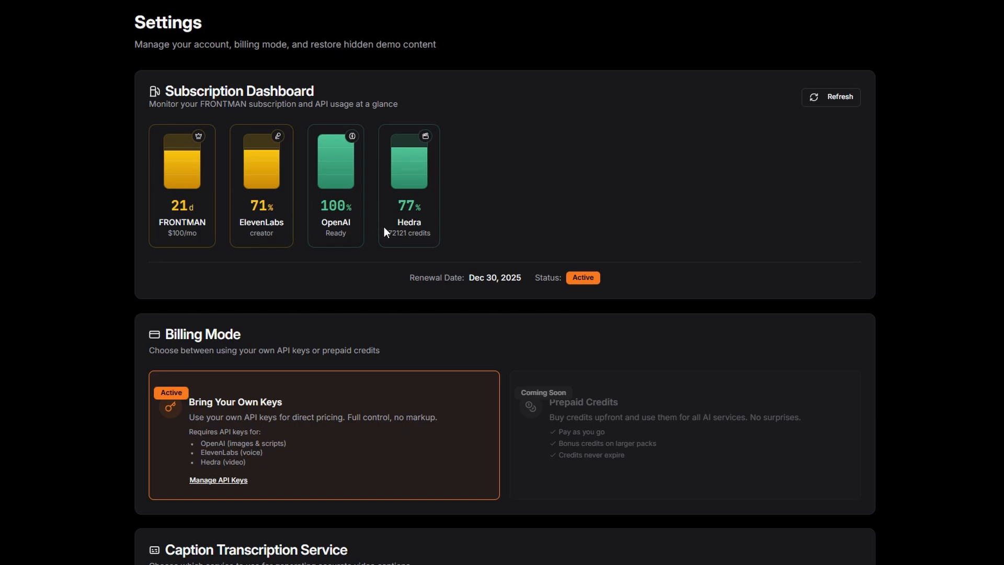
Step: Review the account settings for subscription usage, billing mode, caption transcription service and data management
scroll(722, 300, down, 10)
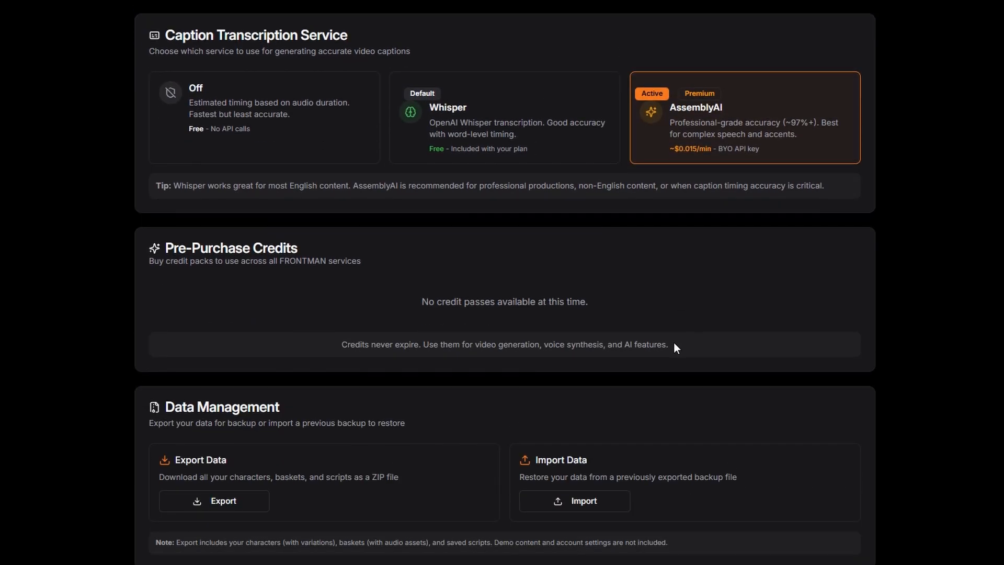
scroll(673, 345, up, 6)
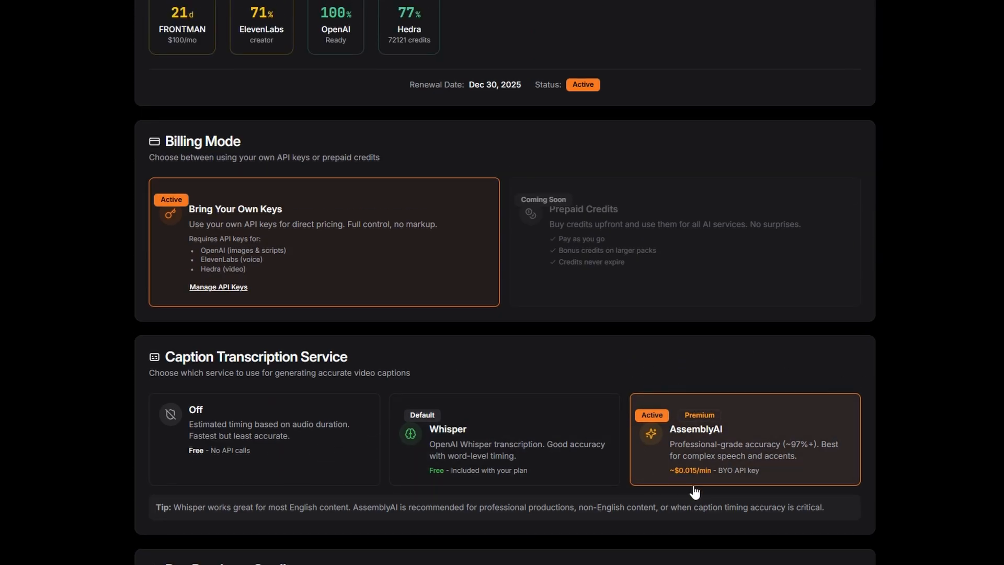
scroll(530, 442, up, 3)
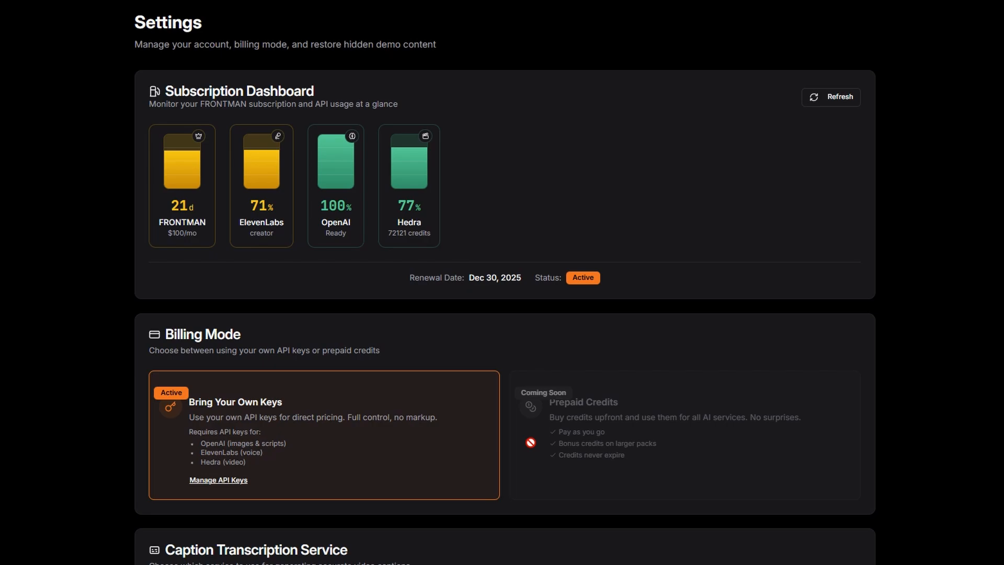
scroll(472, 369, down, 4)
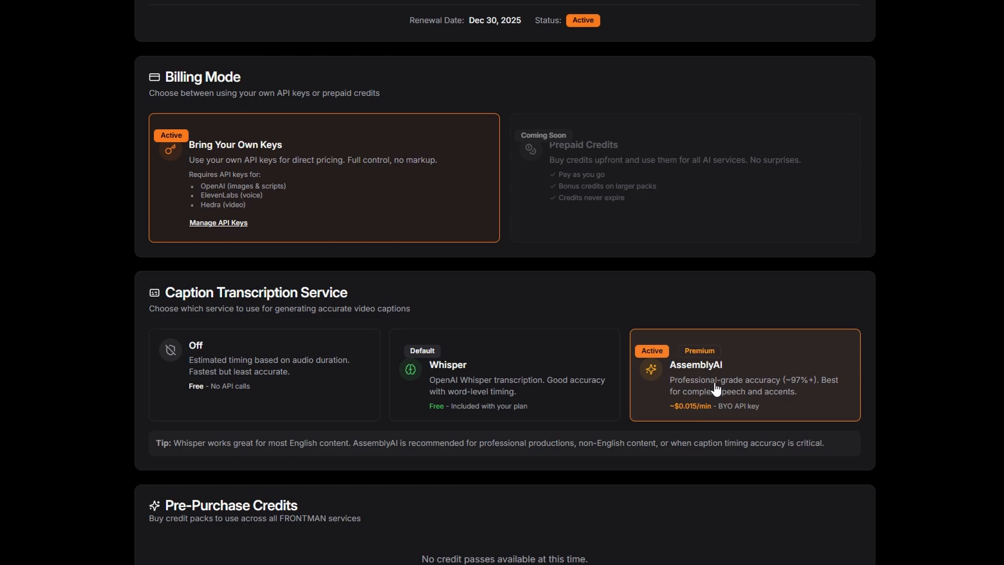
scroll(52, 368, up, 4)
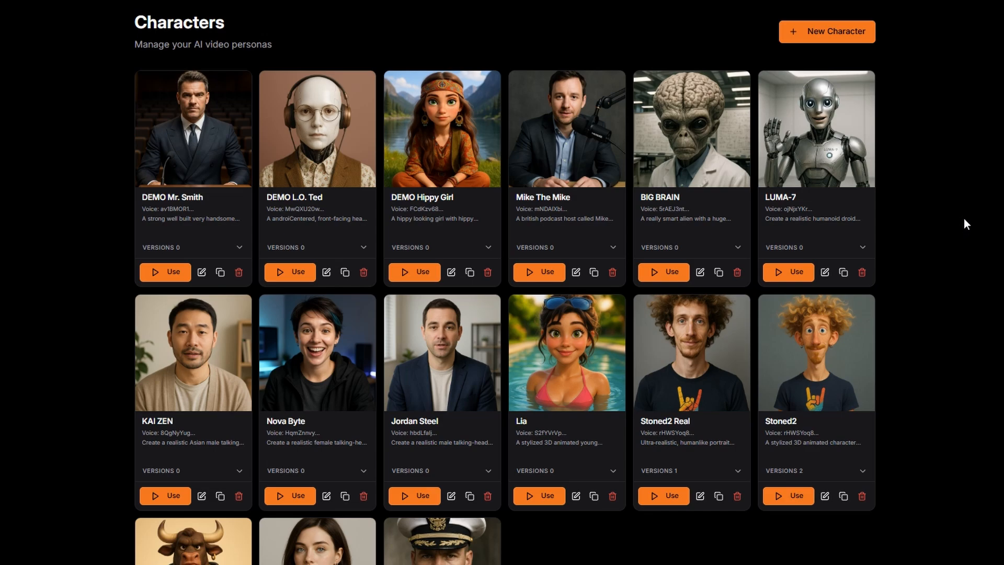
Step: Start a new character and describe it as "Punk rocker chic with tall purple hair and studs in her ears and on her leather clothing."
click(817, 35)
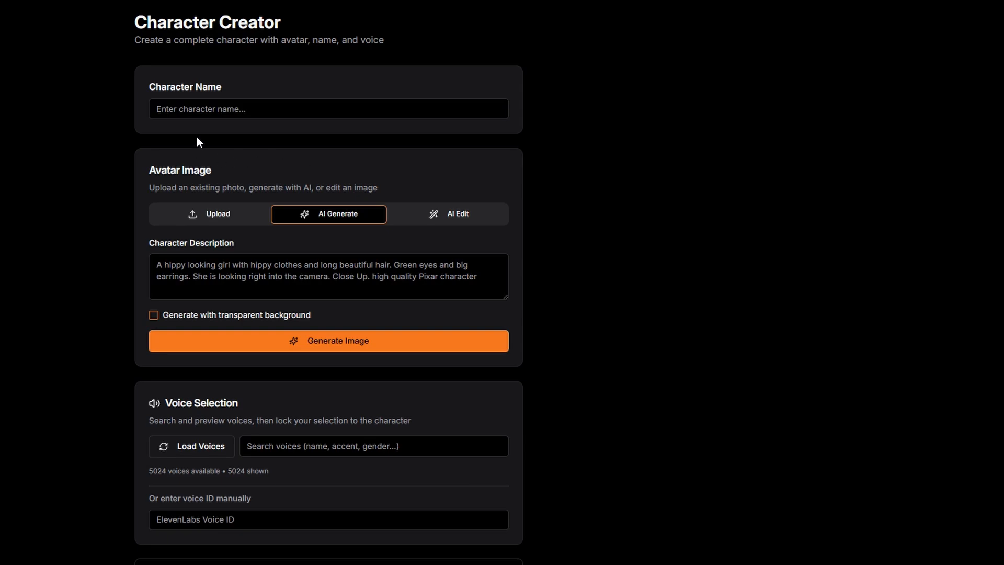
click(180, 109)
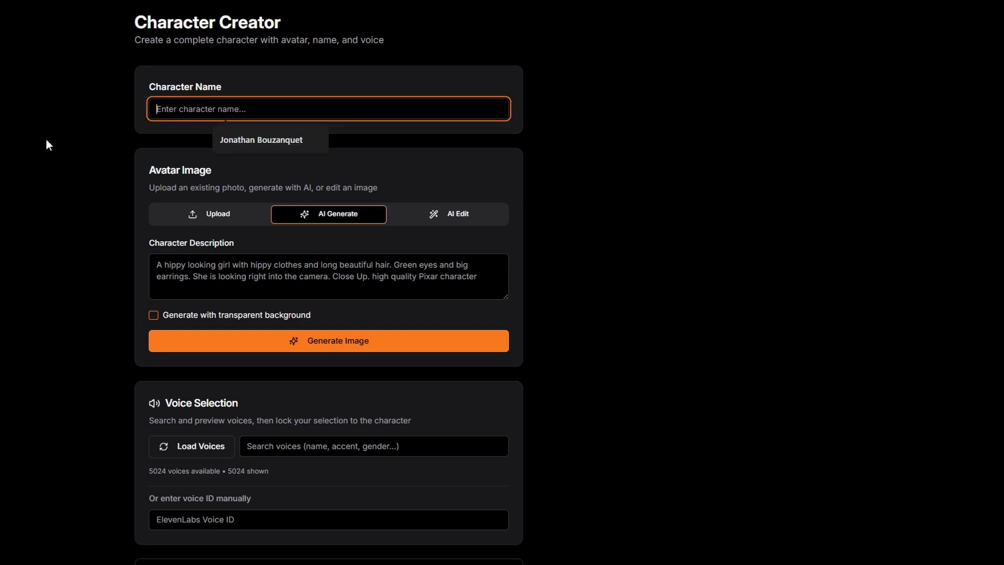
click(189, 272)
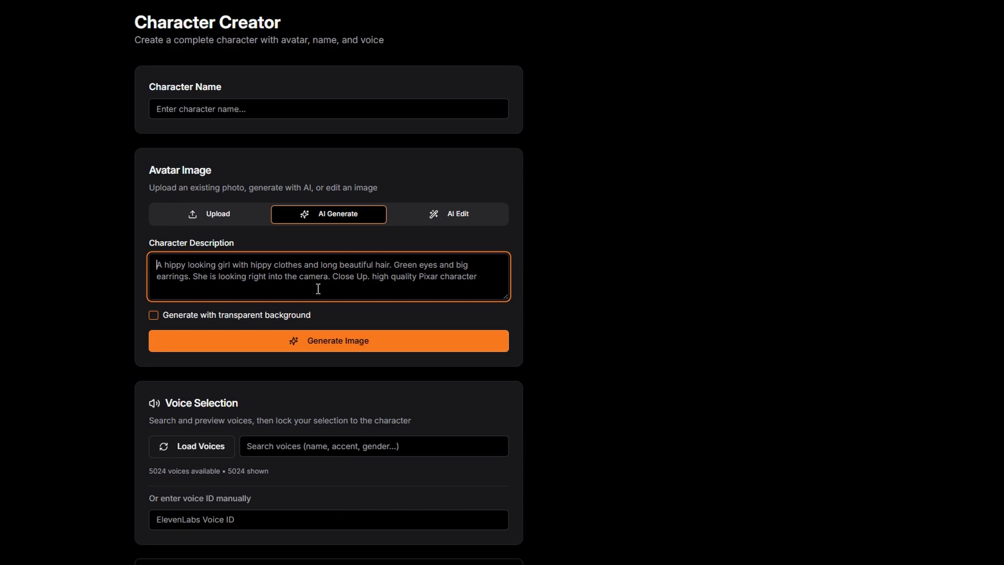
key(ctrl+a)
text(Punk )
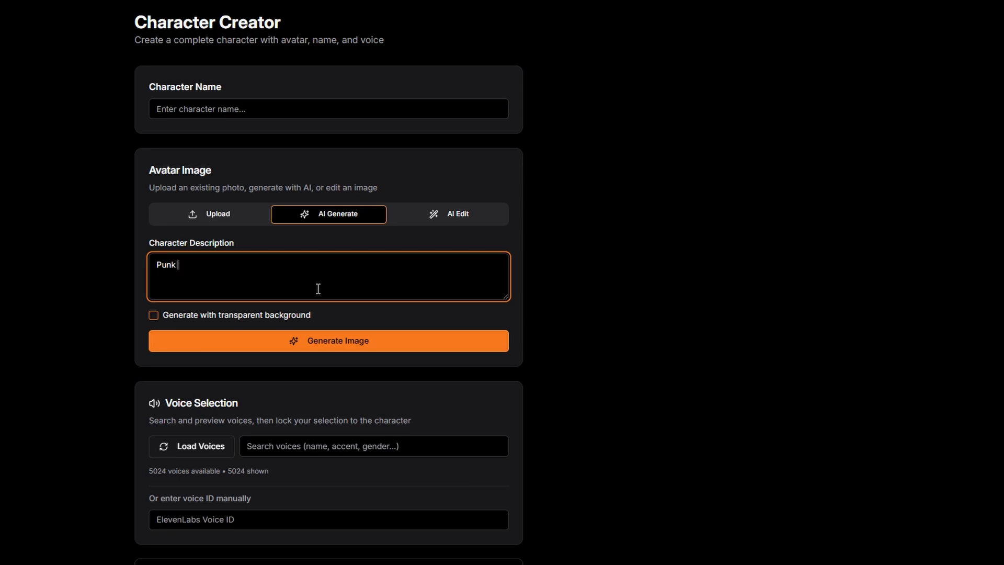
text(rocker chic with tall purple hair and studs in ears and on her leather clothing.)
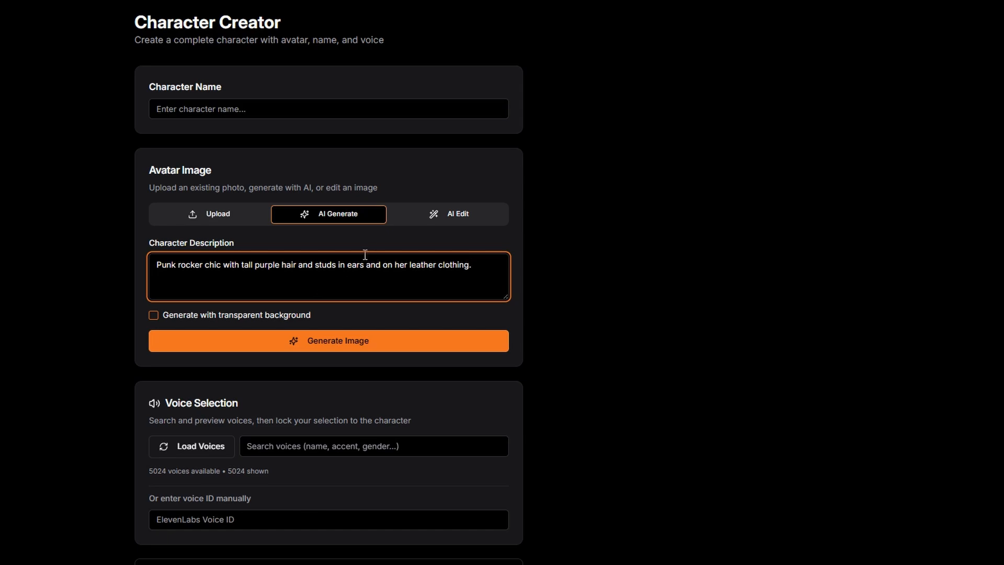
click(346, 264)
text(her)
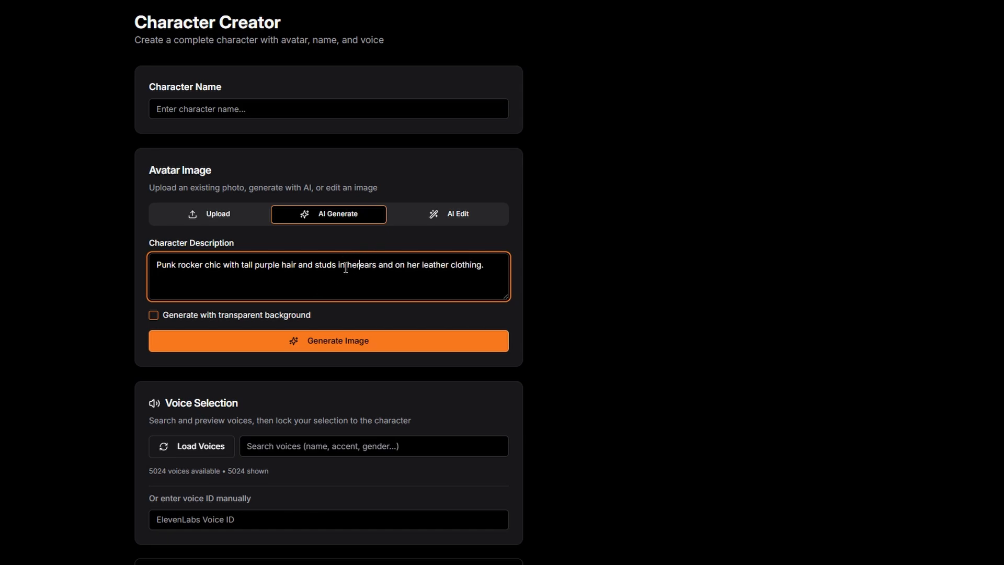
Step: Add "She is sitting on a chopper motorbike and looking directly into the camera. Medium shot." to the end of the character description
click(500, 265)
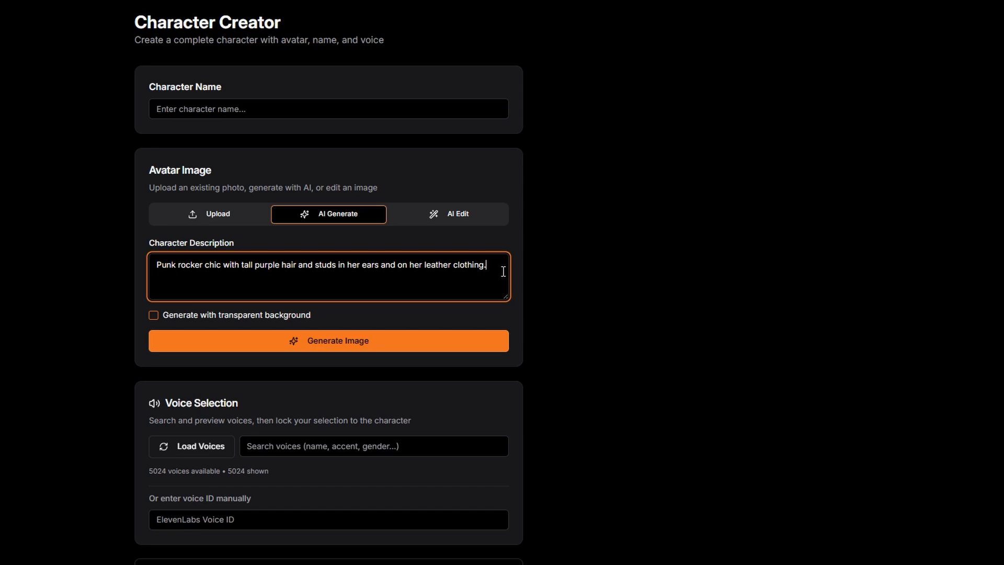
text(She is sitting on a motorbike)
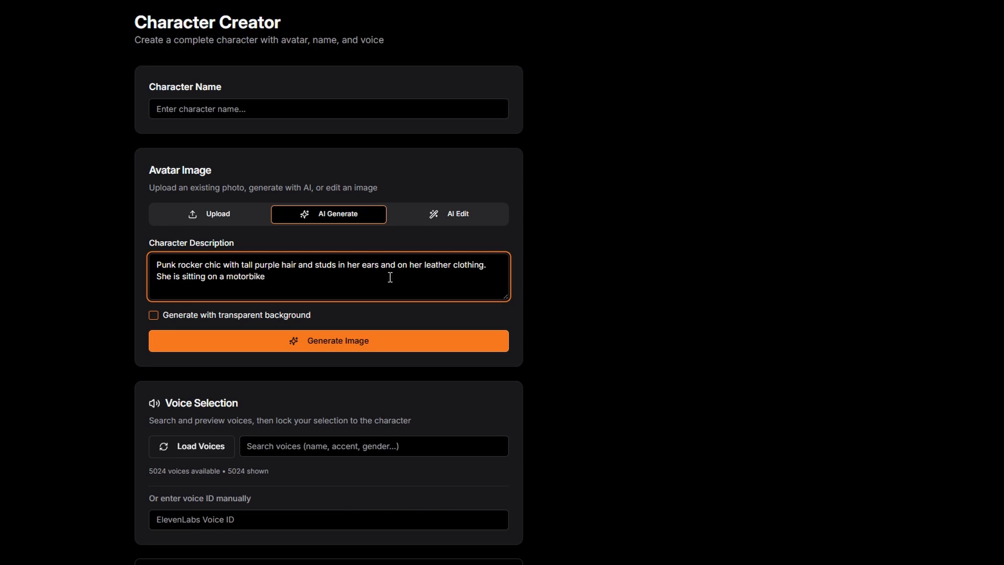
click(227, 275)
text(cool)
text(pper)
click(315, 282)
text(and)
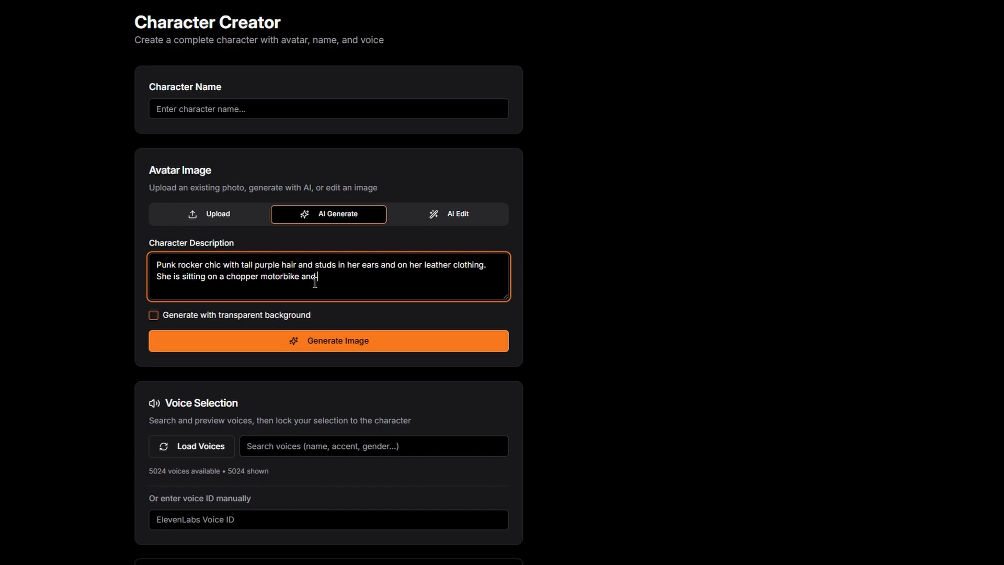
text( looking directly into the camera.)
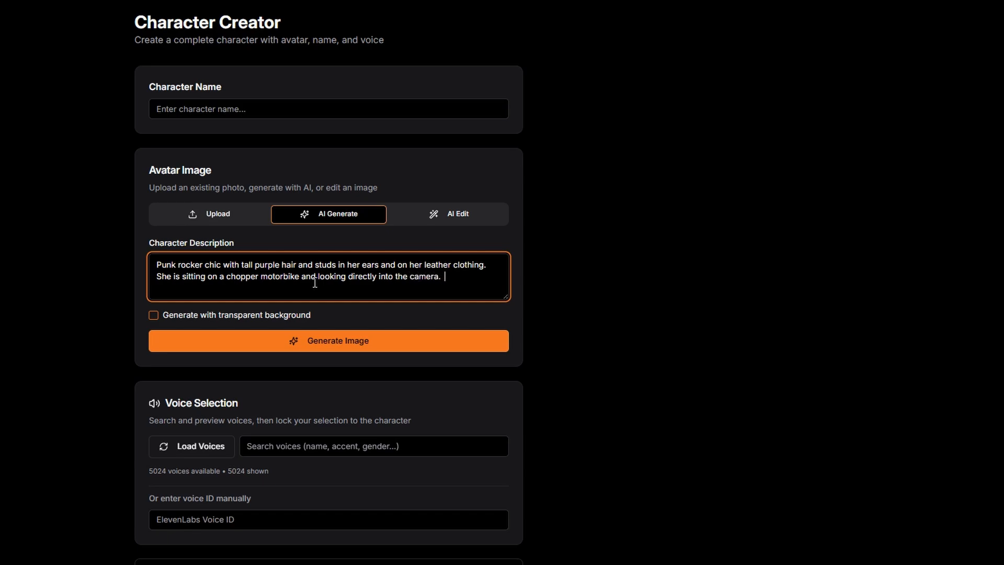
text(  Medium)
text( shot)
text(. )
text(Ultra r)
text(eal)
key(BackSpace)
key(BackSpace)
key(BackSpace)
key(BackSpace)
key(BackSpace)
key(BackSpace)
key(BackSpace)
key(BackSpace)
key(BackSpace)
key(BackSpace)
Step: End the character description with the style "Pixar." and generate the avatar image
text(Pixar.)
click(299, 348)
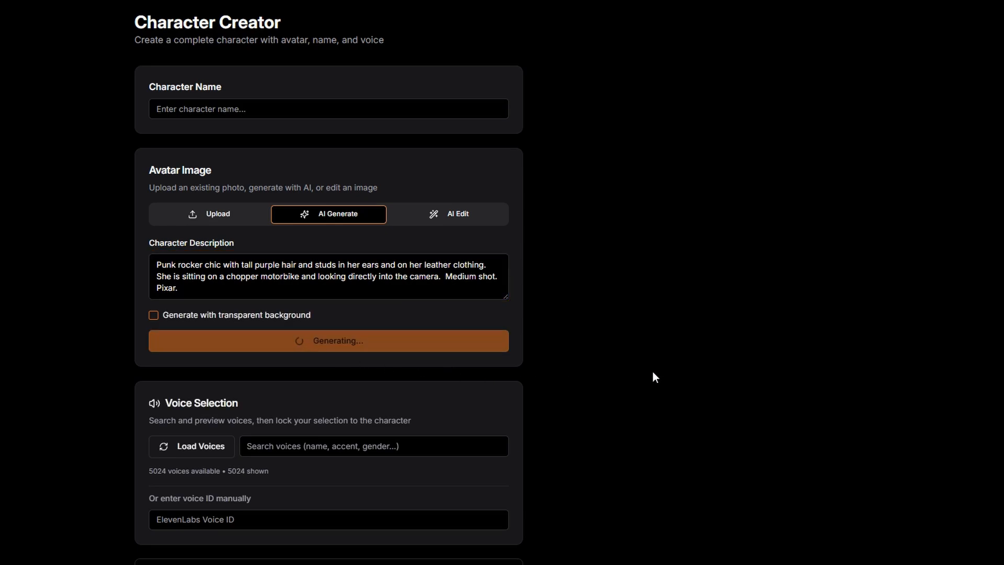
scroll(502, 438, down, 1)
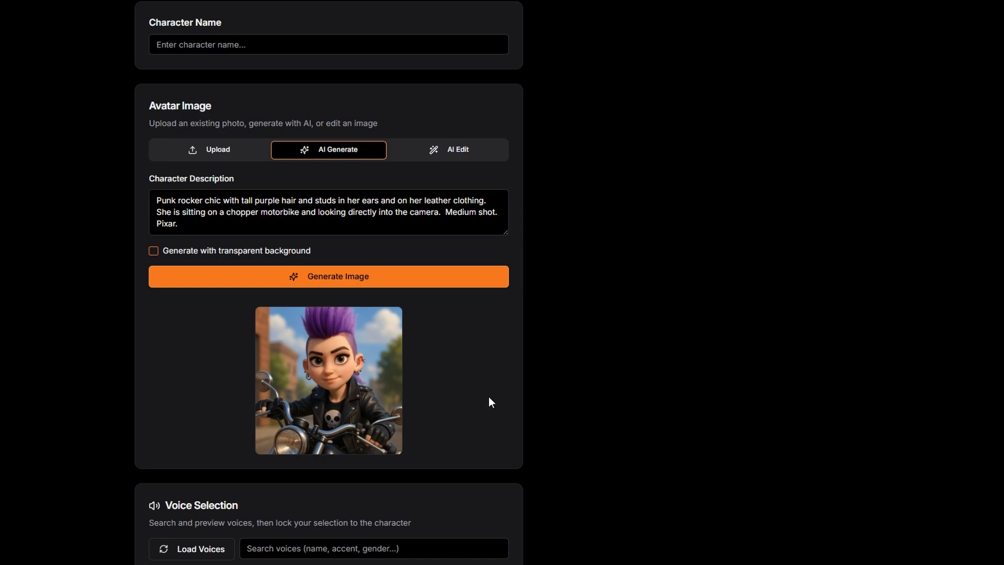
scroll(488, 396, down, 1)
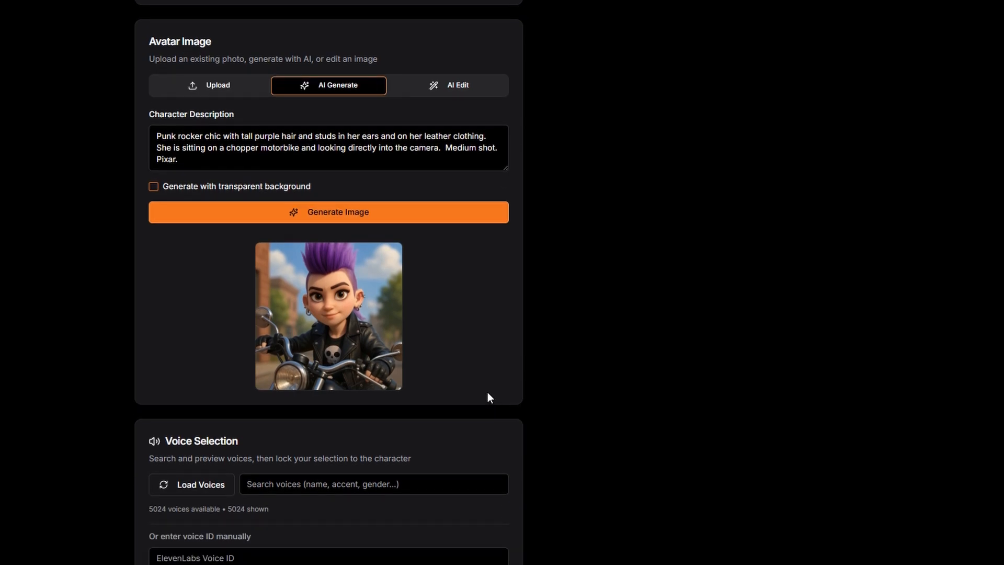
Step: Open the list of available voices and preview the Kami and Dima PRO voices
scroll(488, 391, down, 1)
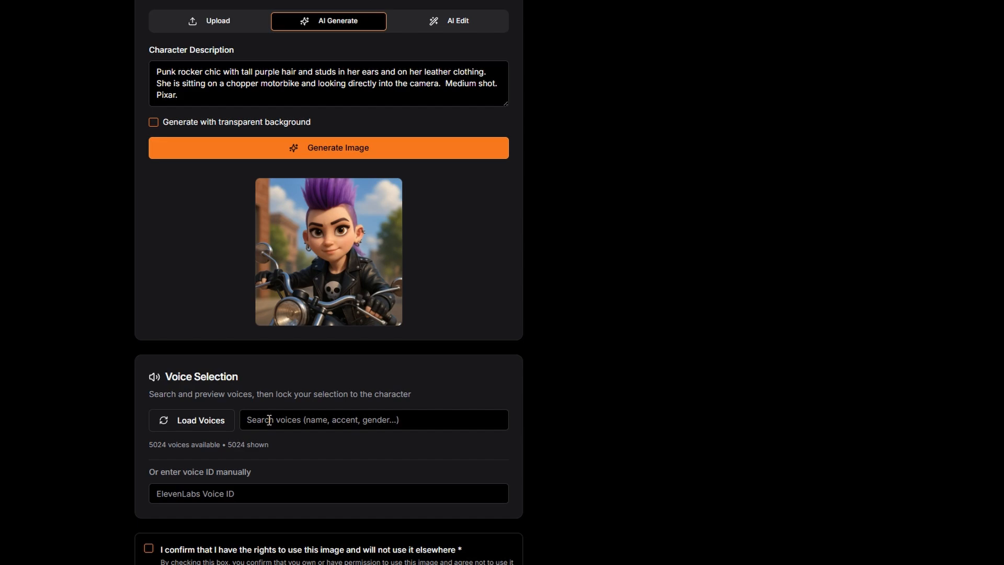
click(311, 428)
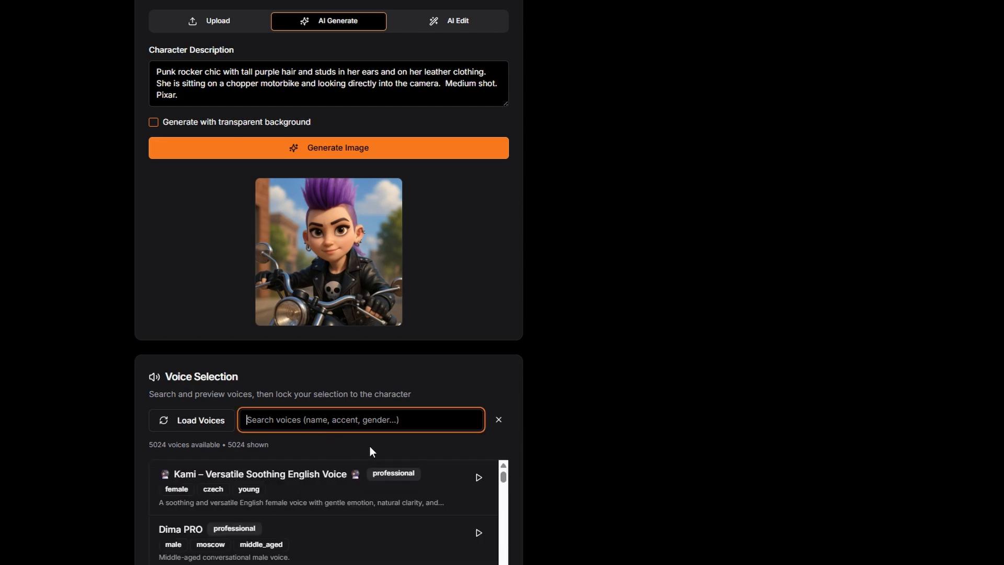
scroll(363, 443, down, 5)
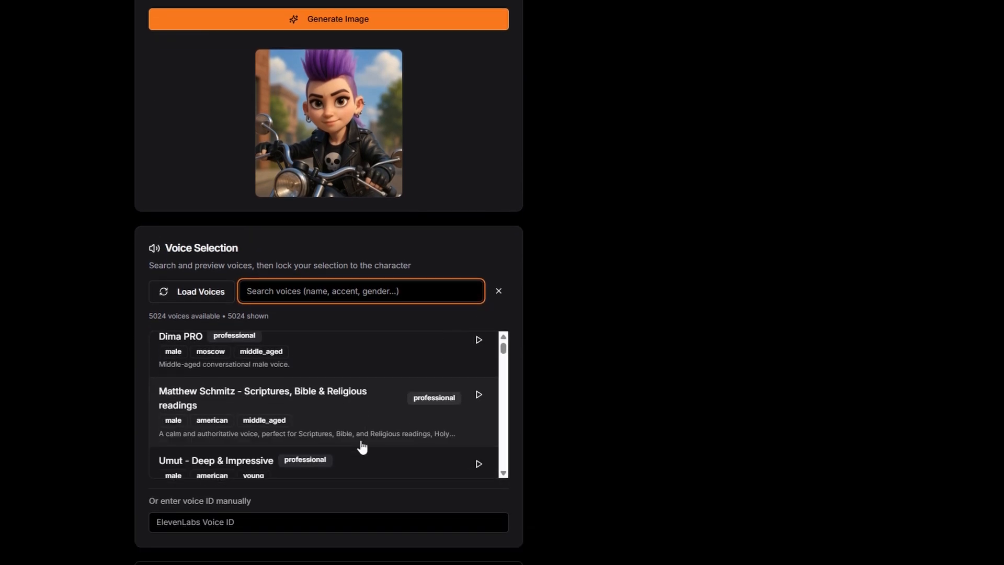
scroll(359, 441, up, 1)
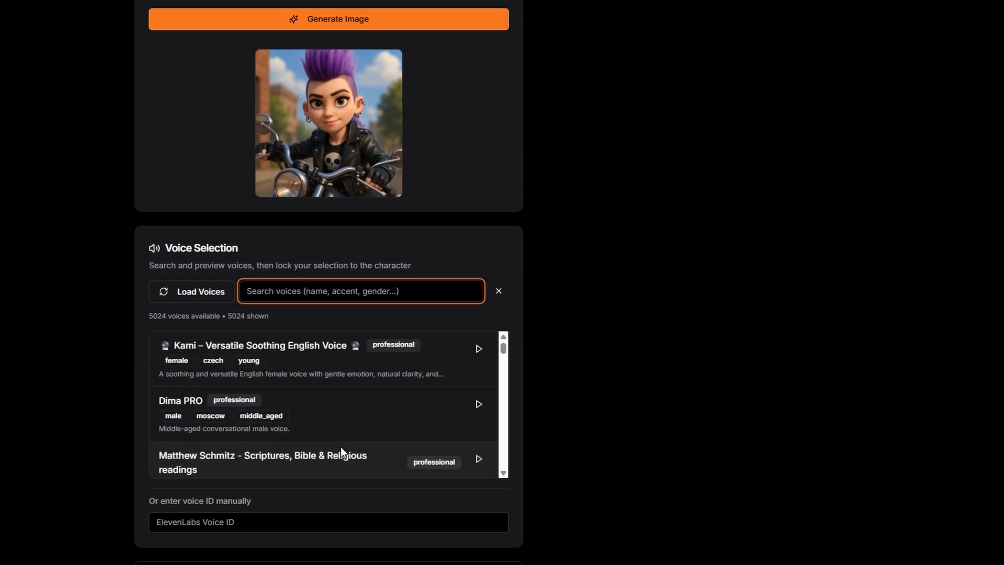
click(479, 349)
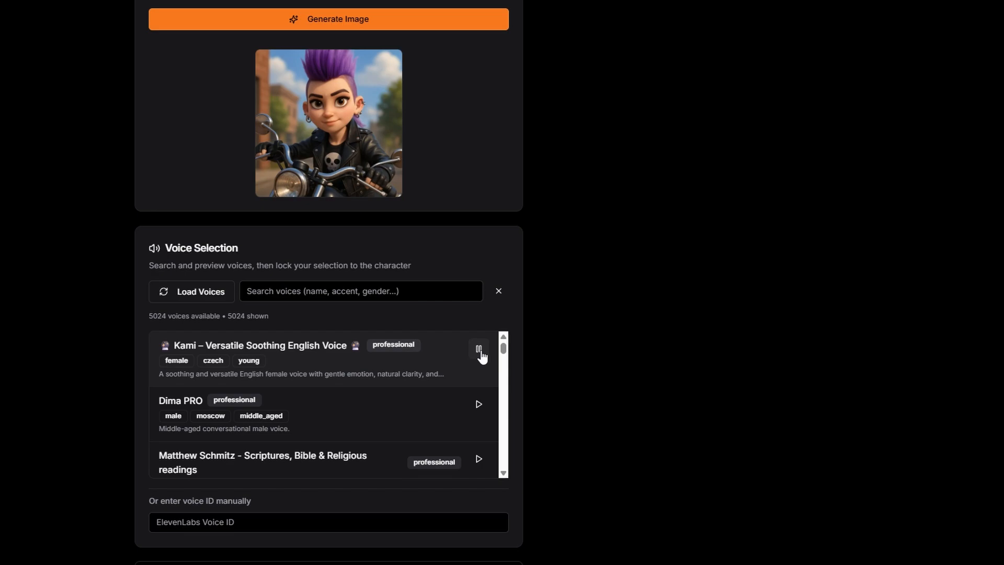
click(481, 351)
scroll(445, 378, down, 3)
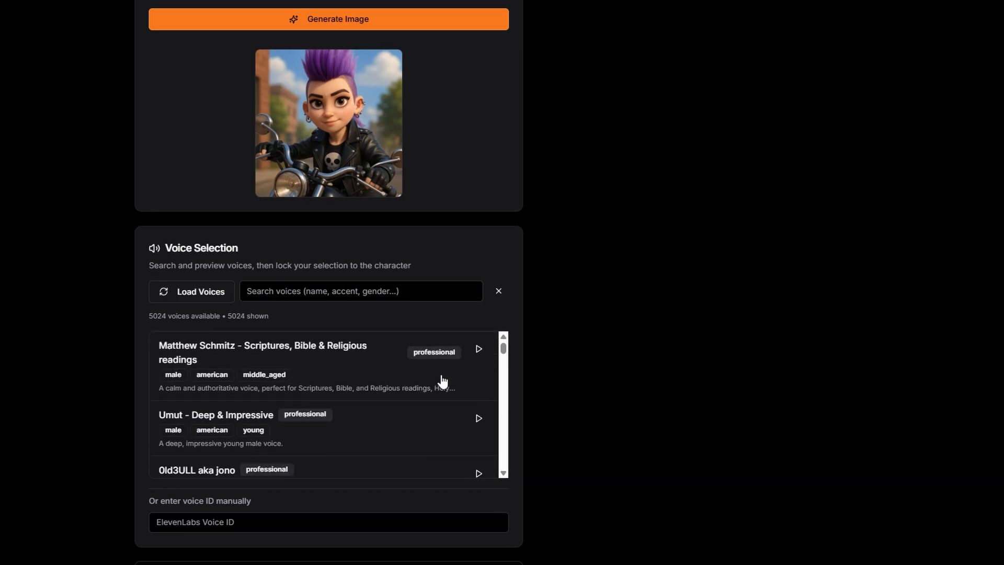
scroll(442, 380, up, 3)
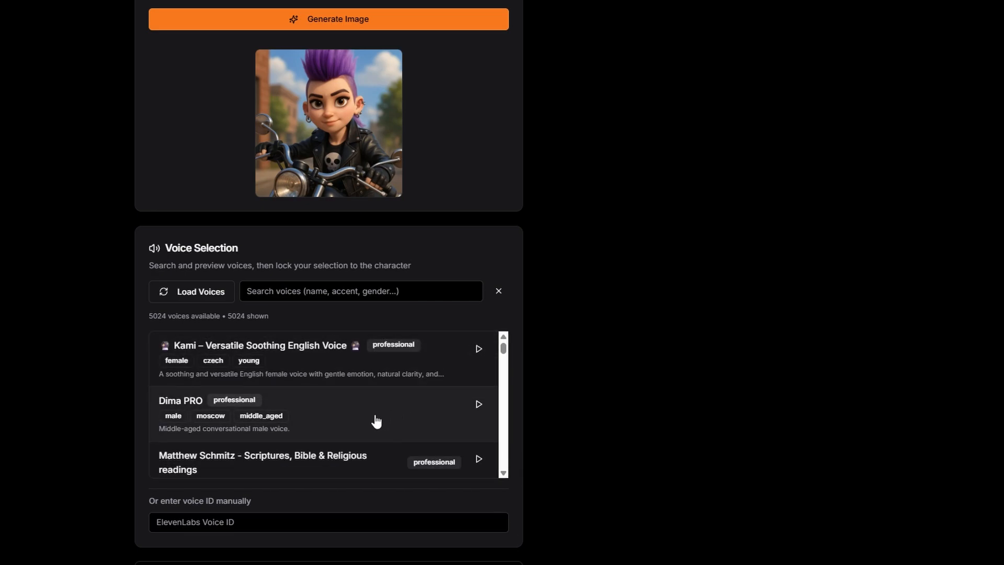
click(479, 406)
Step: Browse the unfiltered voice list and examine the voices' gender, accent, age and description
scroll(426, 423, down, 1)
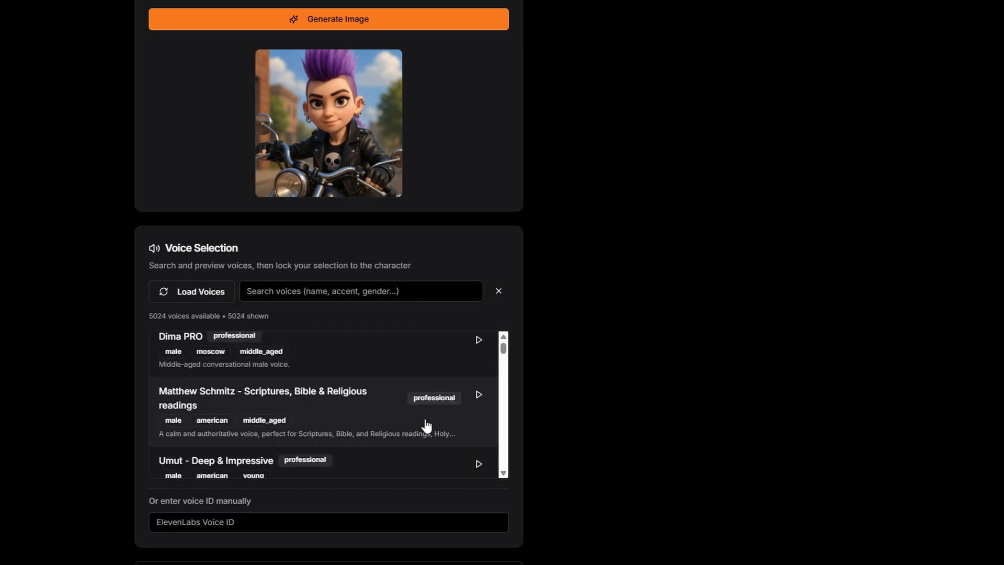
scroll(419, 421, up, 1)
scroll(345, 409, down, 2)
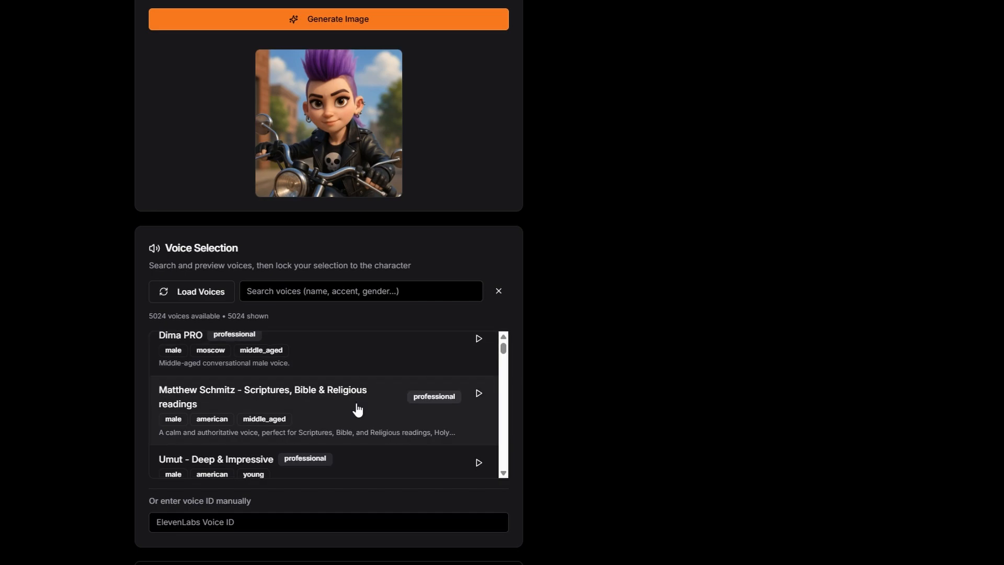
scroll(353, 410, up, 2)
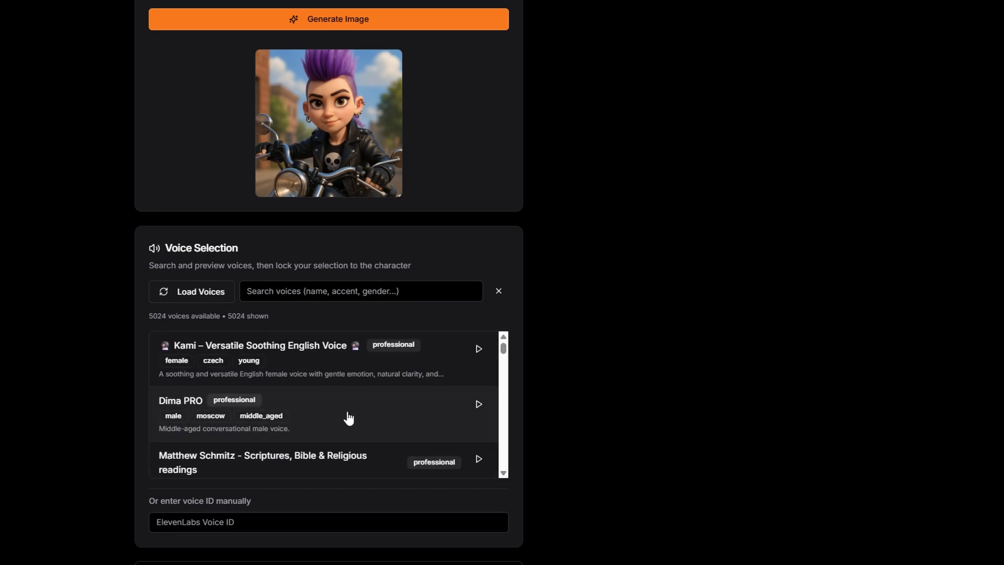
scroll(347, 417, down, 1)
scroll(348, 418, down, 1)
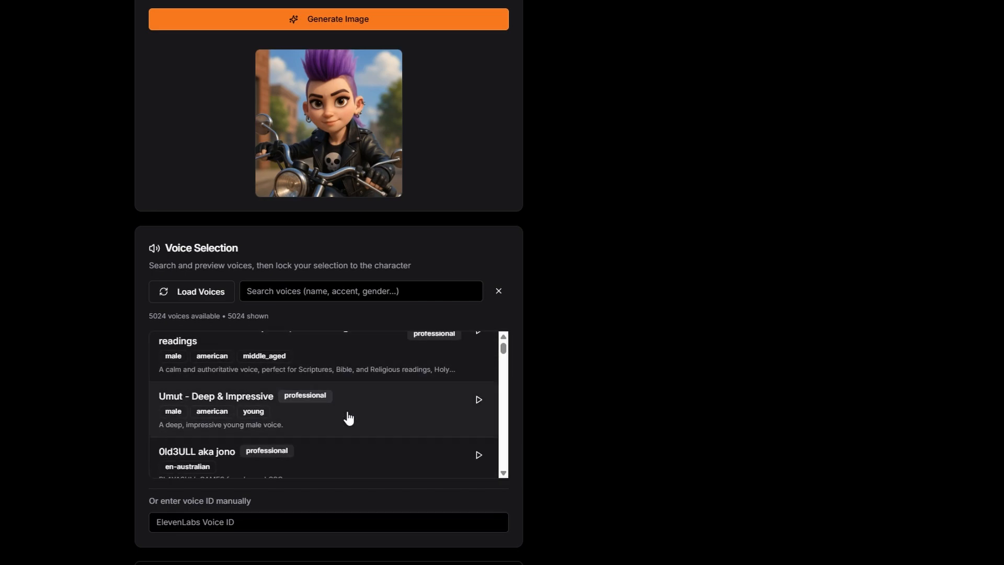
scroll(349, 417, down, 2)
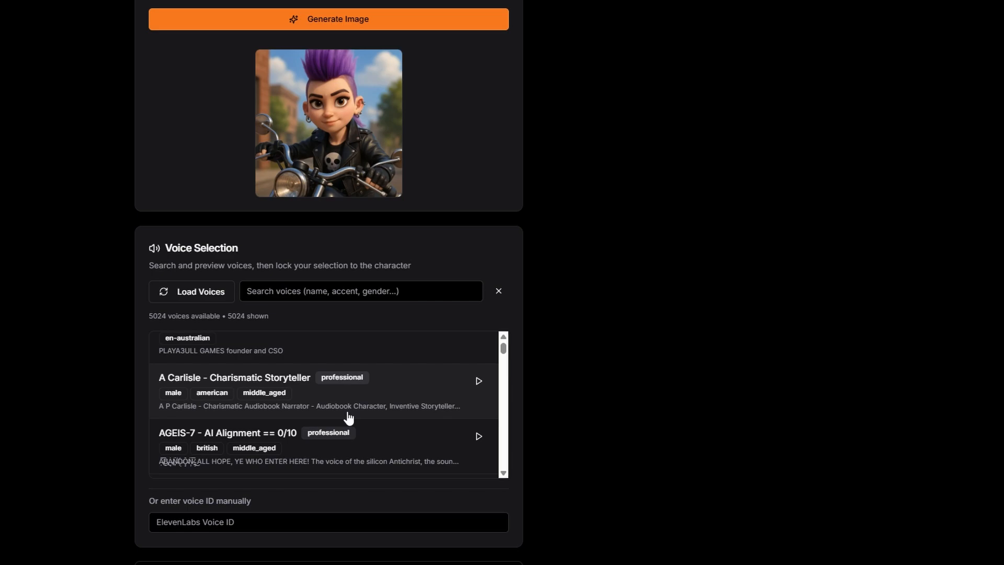
scroll(348, 416, down, 2)
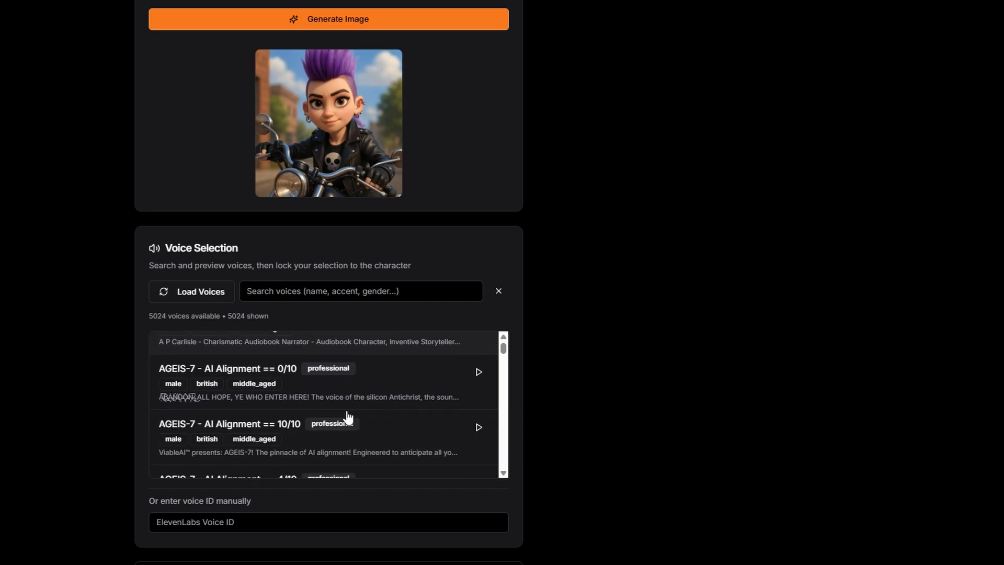
scroll(348, 416, up, 1)
Step: Filter the voices by "female" and preview the two Aaliyah voices, Calm, Sympathetic and steady and Steady, Hopeful and Serious
click(267, 293)
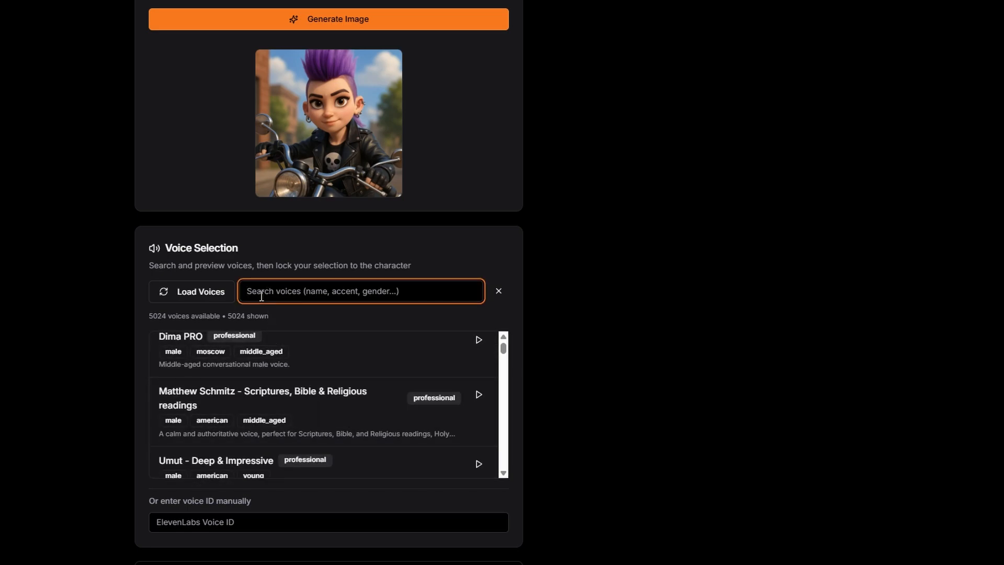
text(female)
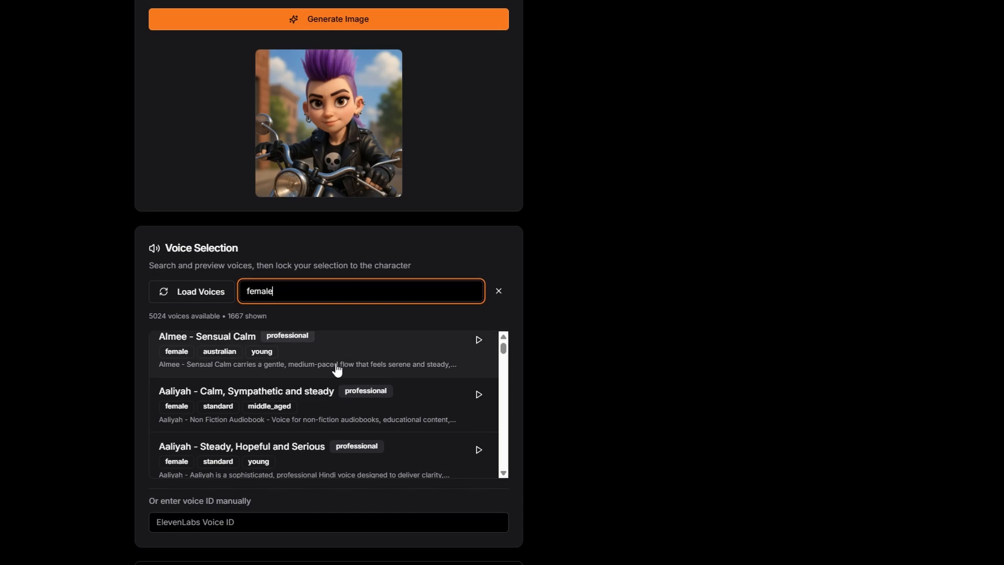
click(478, 395)
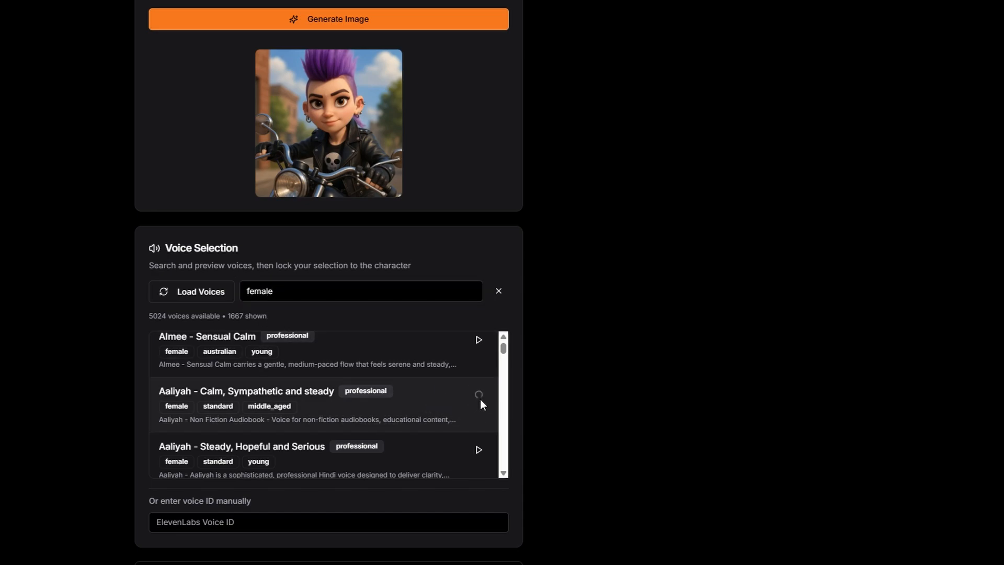
click(478, 398)
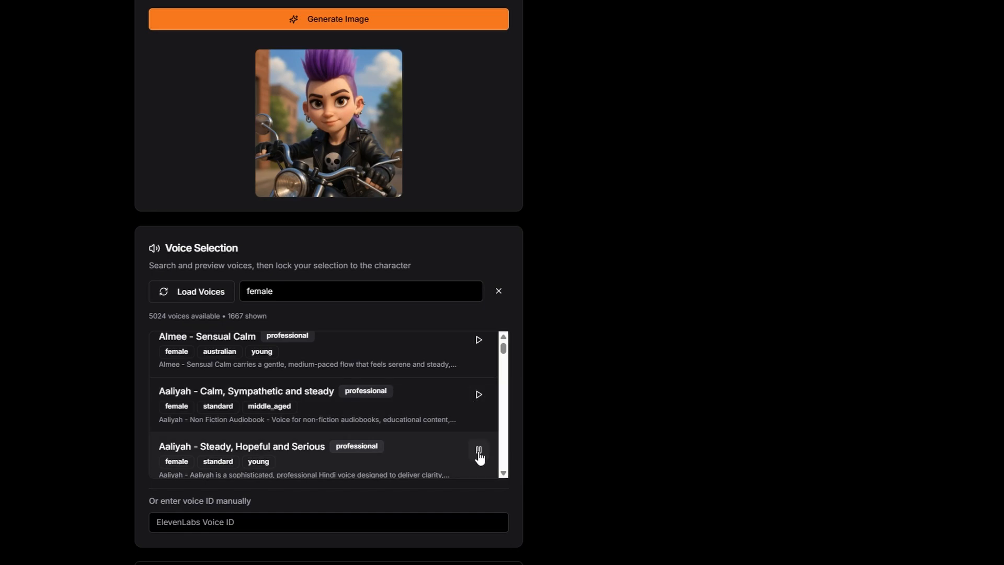
click(479, 450)
scroll(450, 444, down, 2)
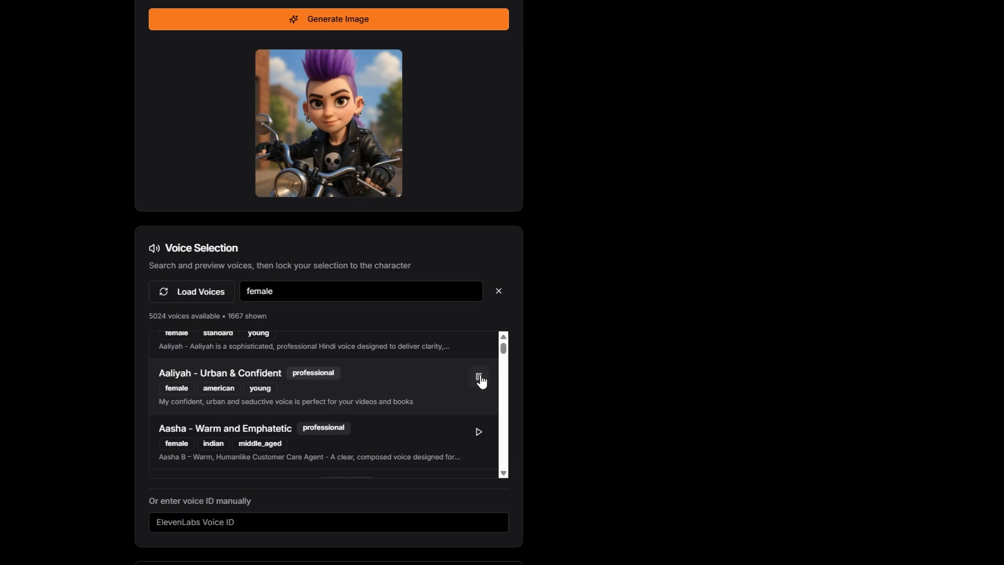
Step: Preview the "Aaliyah - Urban & Confident" voice, select it and lock it to the character
click(479, 378)
click(430, 386)
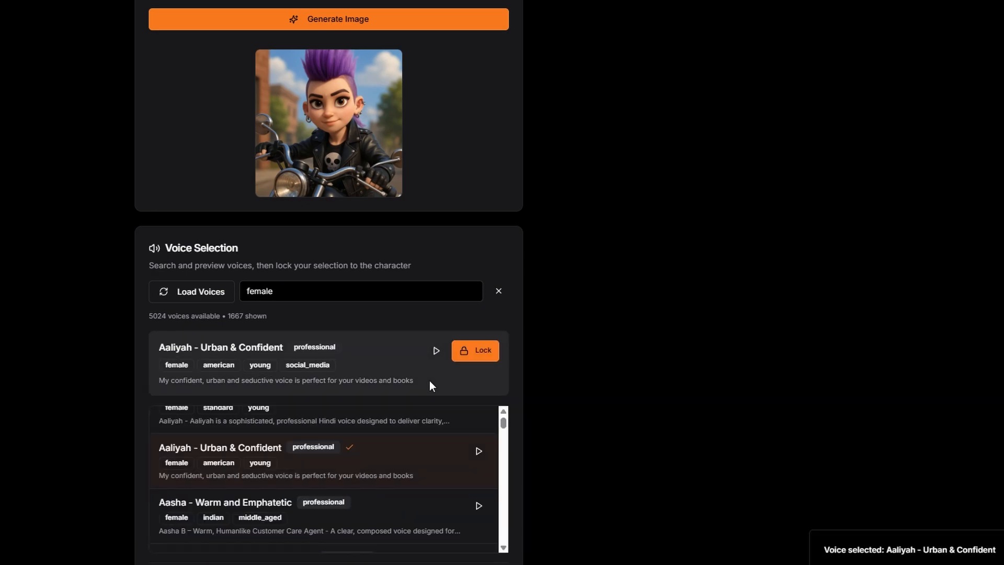
click(477, 353)
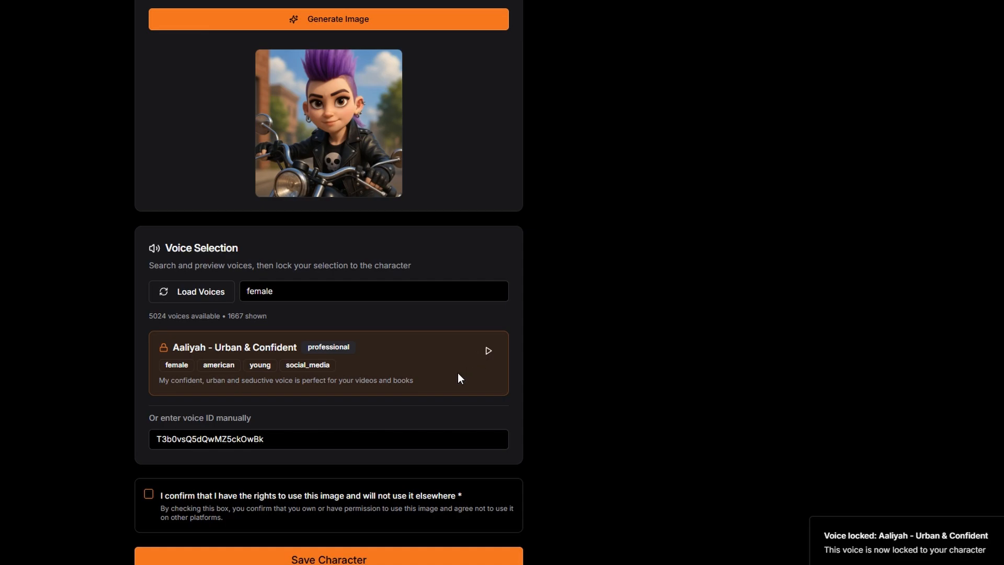
Step: Name the new character "Punk Girl"
scroll(432, 384, up, 6)
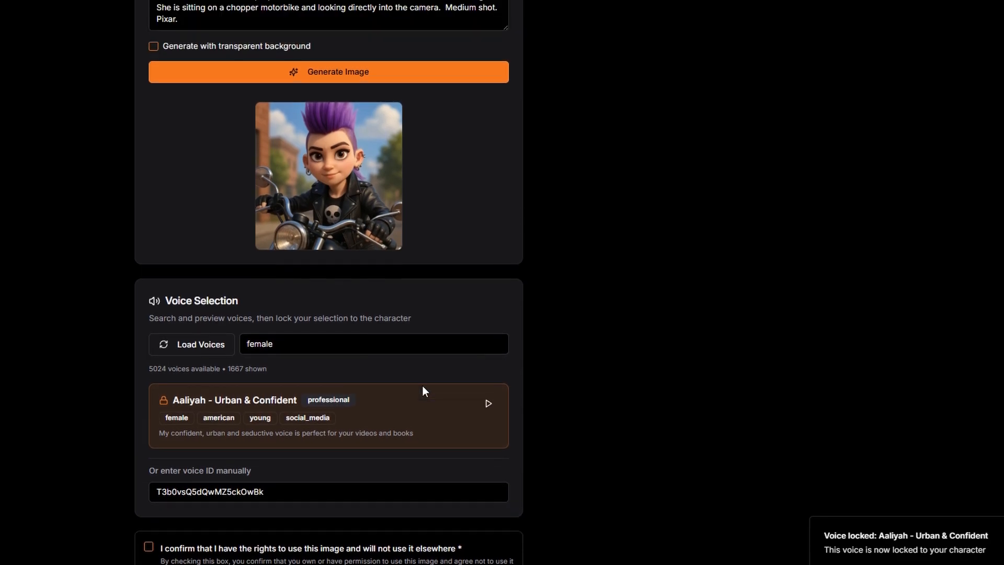
click(189, 107)
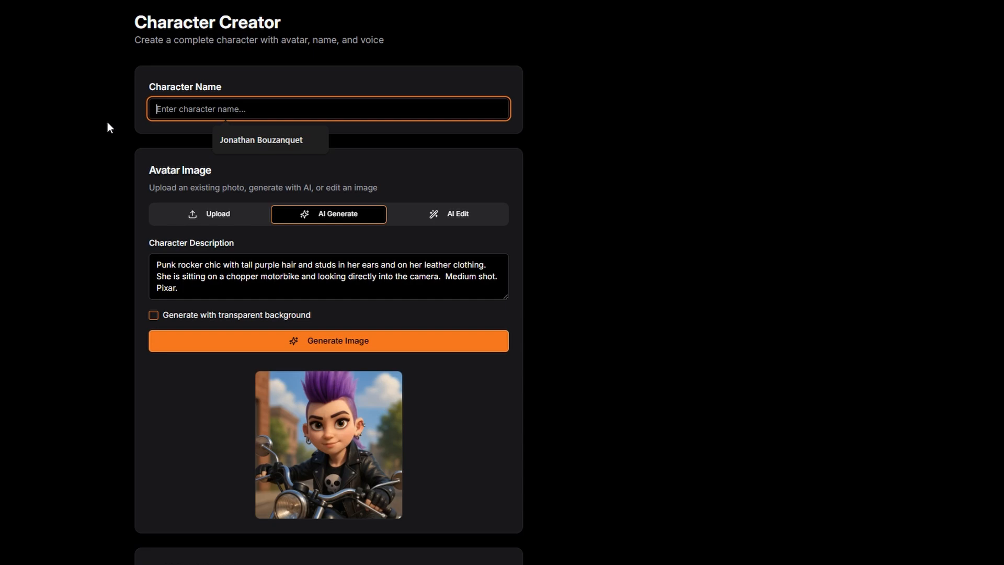
text(PU)
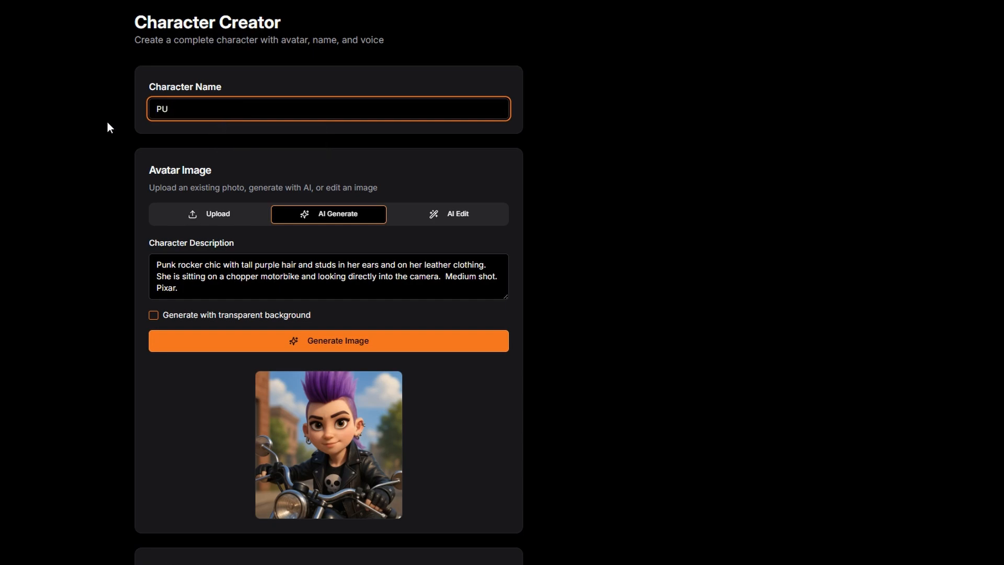
text(N)
key(BackSpace)
key(BackSpace)
text(unk Gir)
Step: Confirm the rights to use the character image and save the character
click(594, 195)
scroll(541, 325, down, 6)
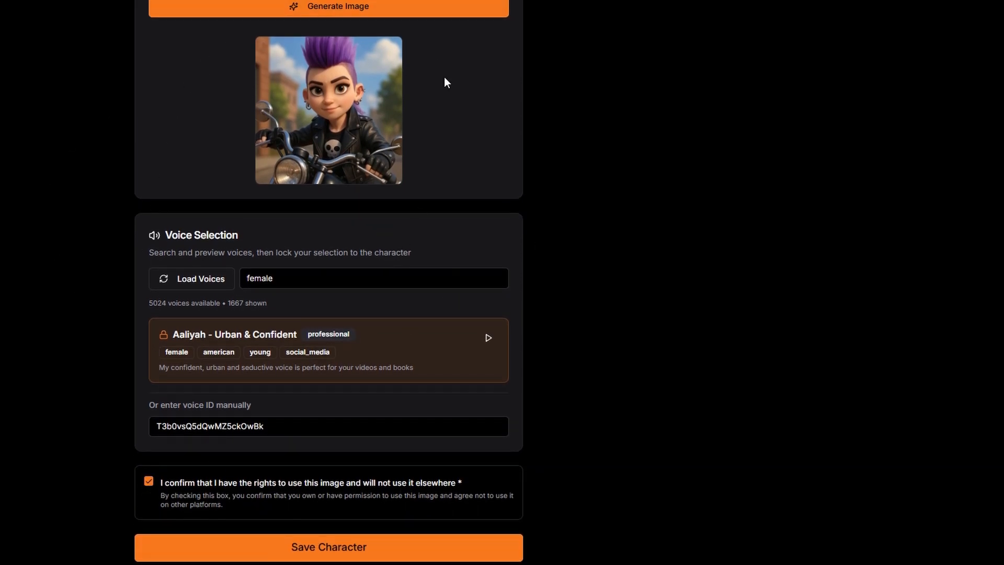
click(303, 555)
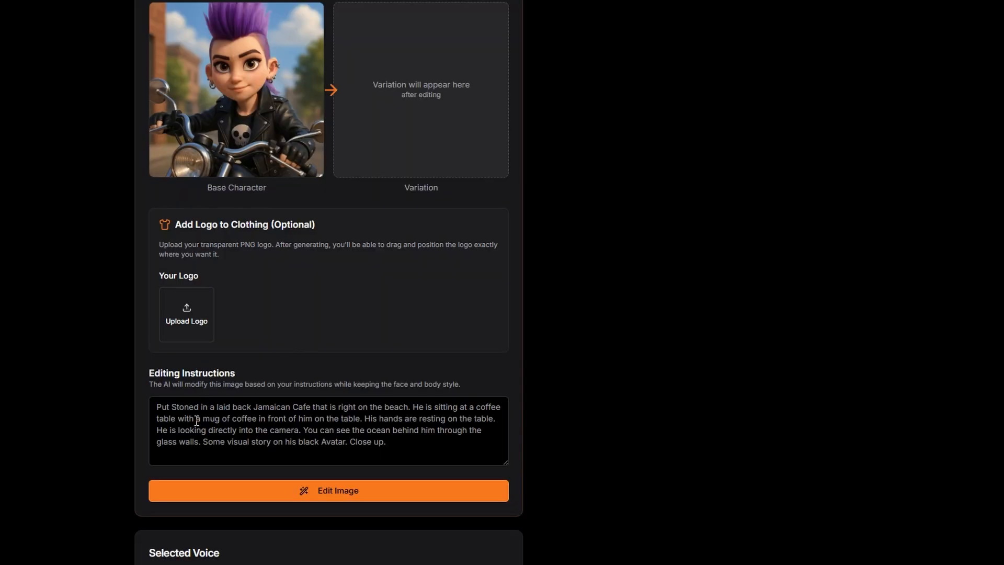
Step: Paste the copied prompt about a casual beach dress, shell necklace and Caribbean cafe as the variation's editing instructions
click(196, 414)
right_click(196, 412)
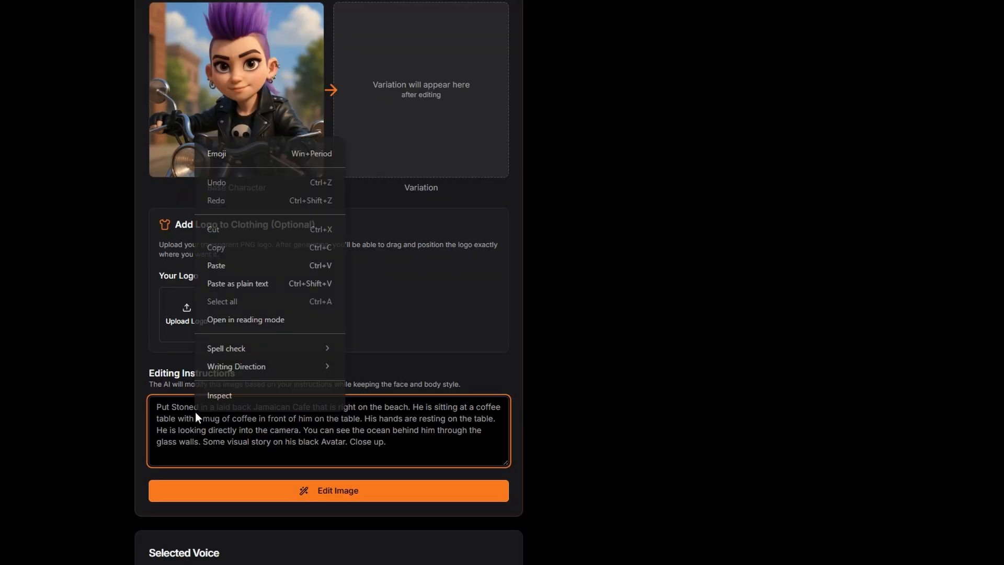
click(227, 266)
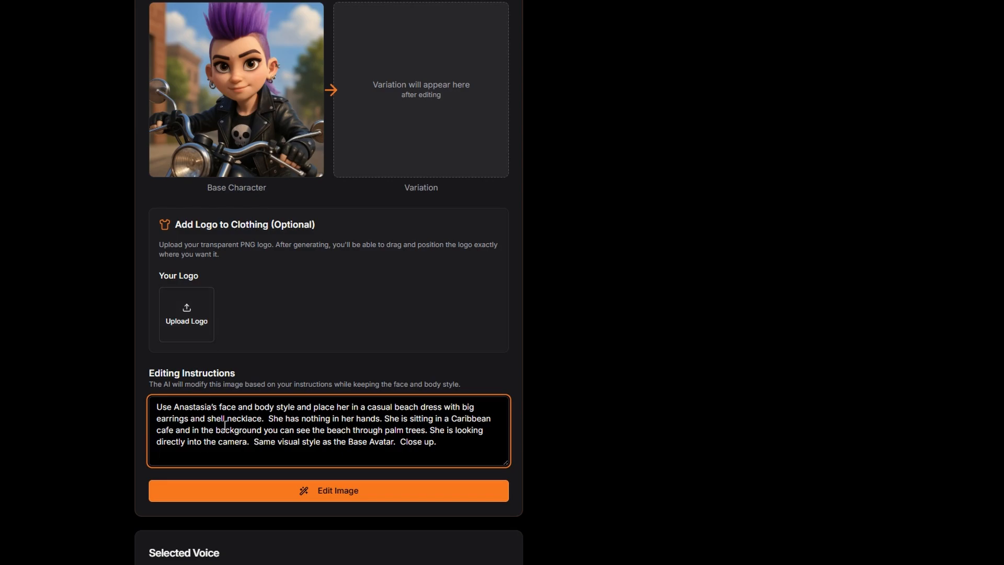
Step: Change the character name in the editing instructions to "Punk Girl's" and generate the variation image
drag(173, 407, 213, 407)
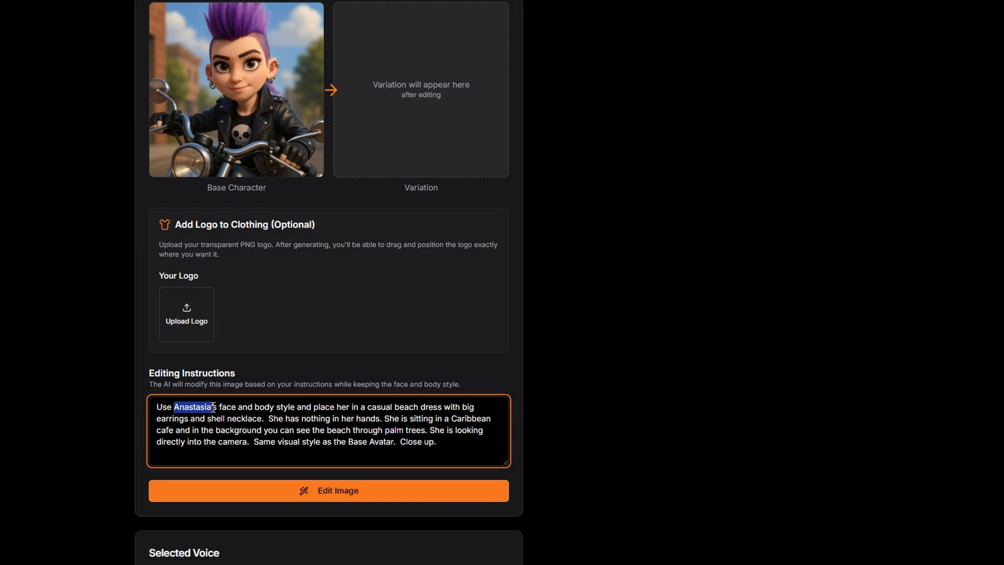
text(Punk)
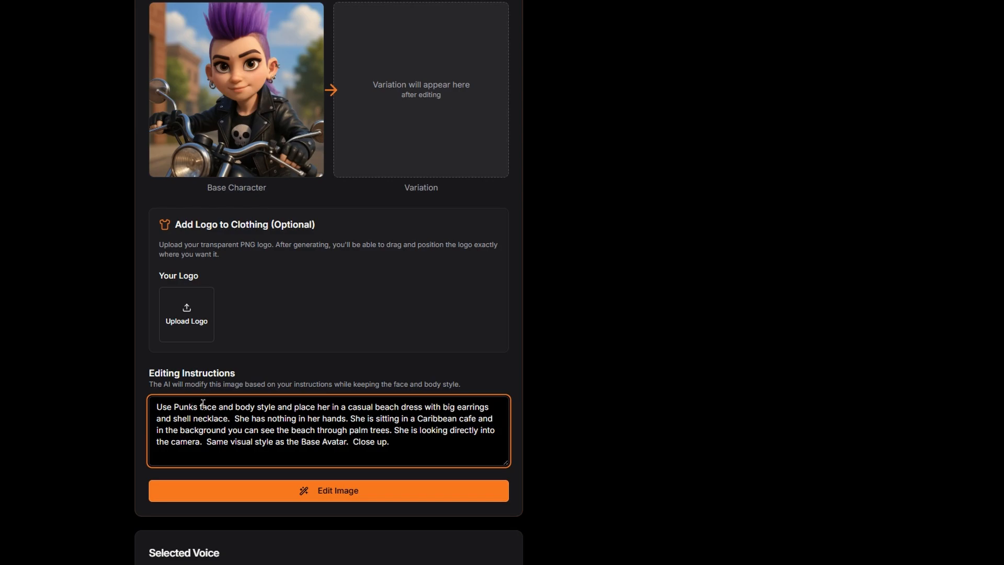
text(')
text(Gir)
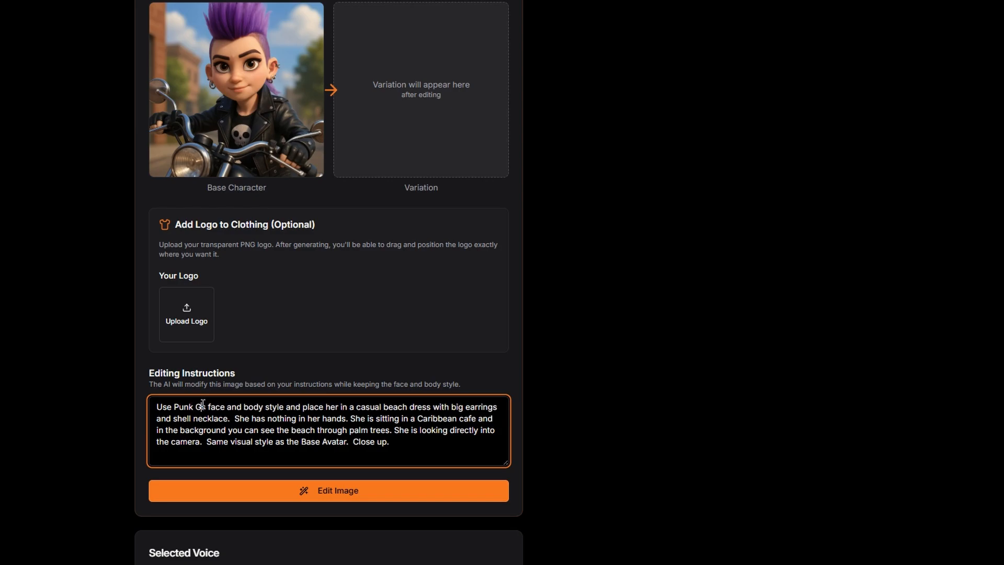
text(l)
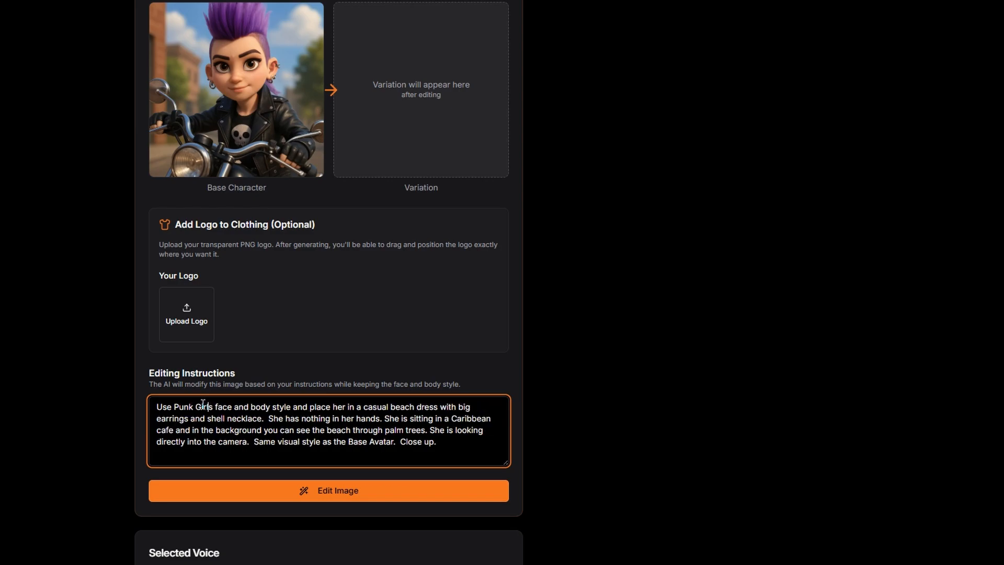
text(')
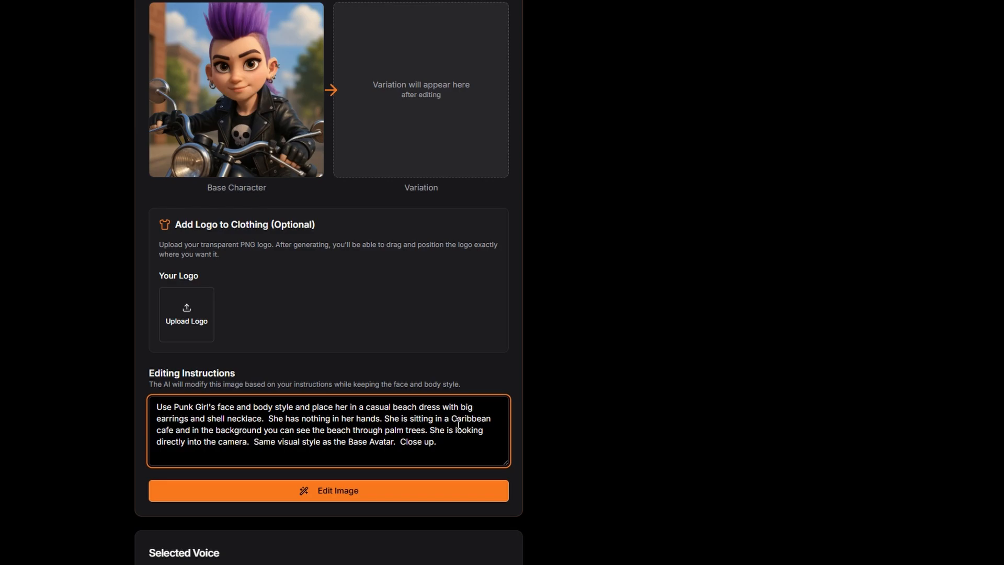
click(326, 497)
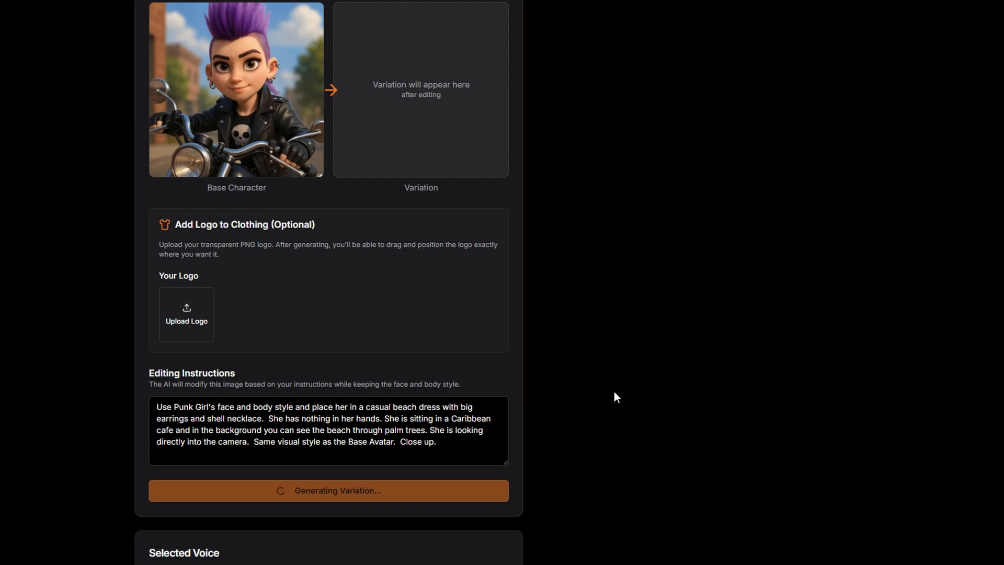
Step: Review the generated beach image, confirm the rights to use it and try to save the variation
scroll(614, 391, up, 1)
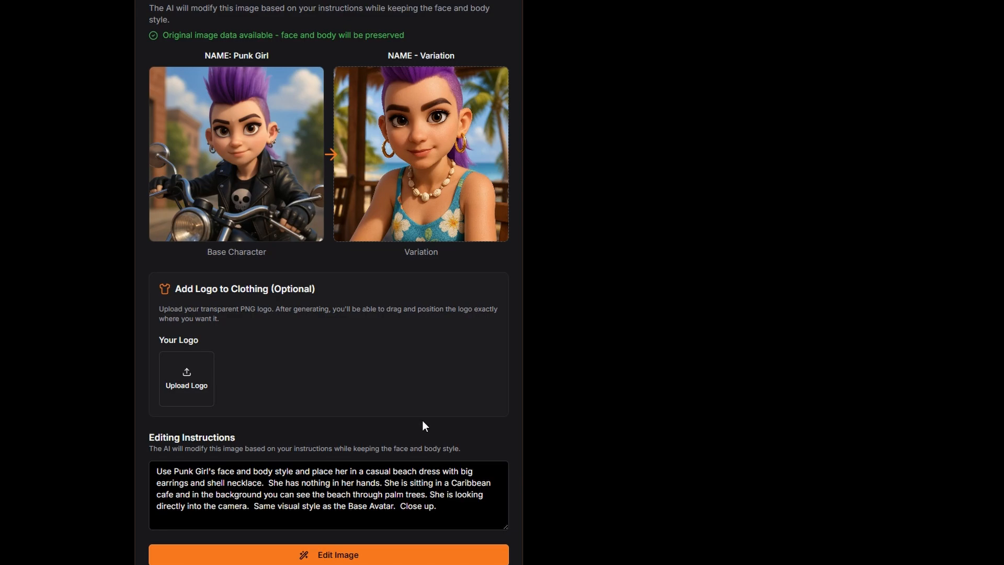
scroll(376, 447, down, 5)
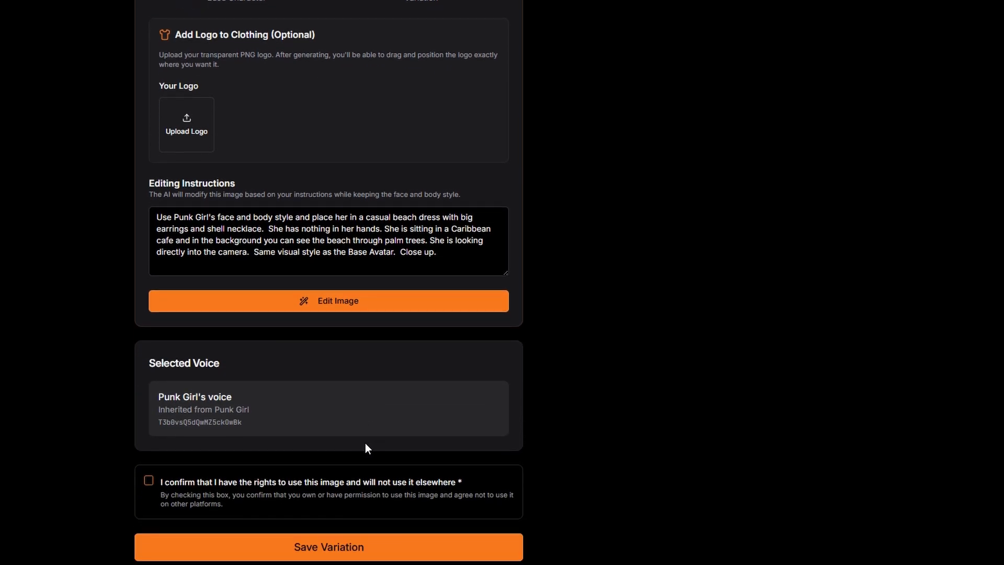
click(149, 480)
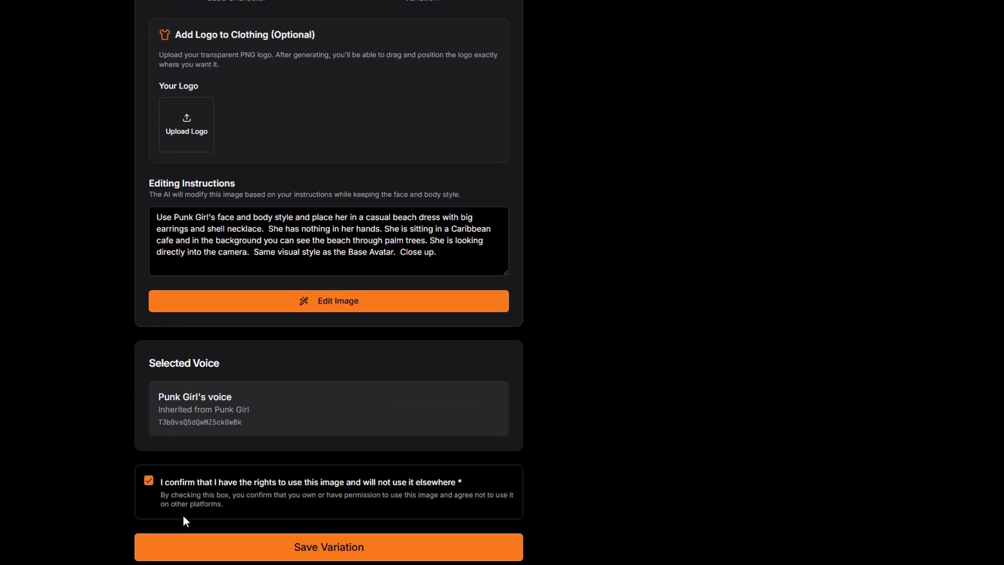
click(308, 548)
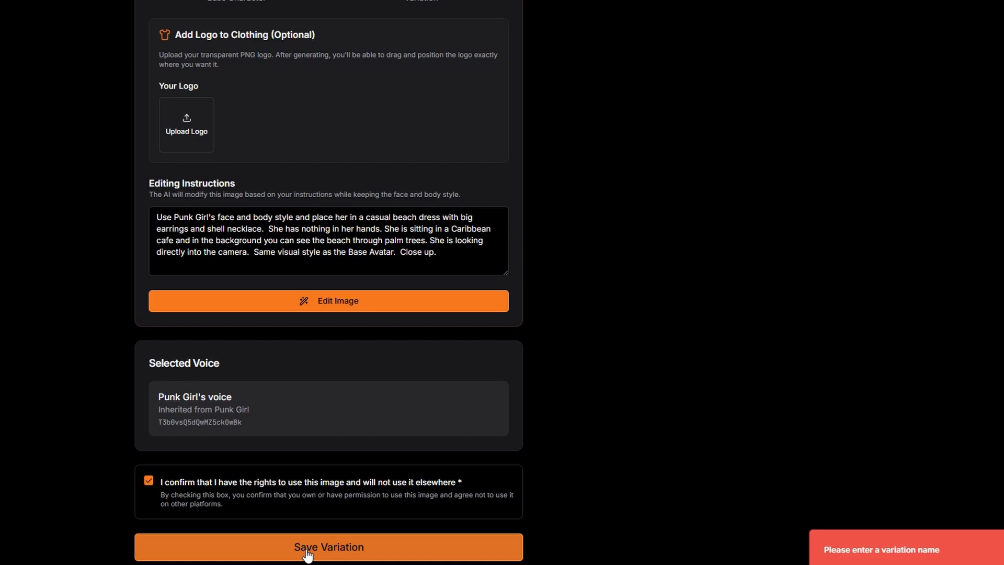
Step: Name the variation "Beach - Punk Girl" and save it
scroll(294, 429, up, 9)
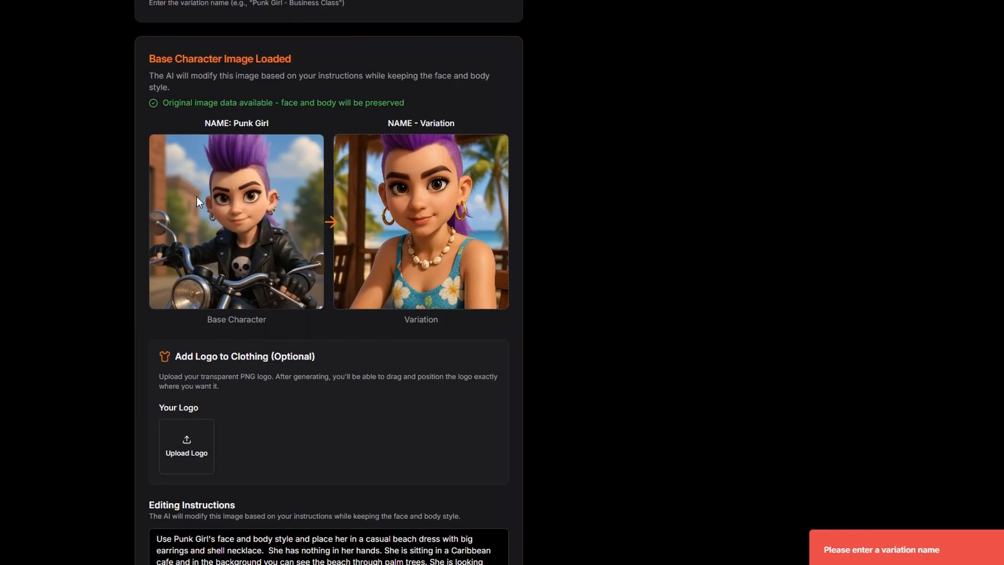
click(165, 108)
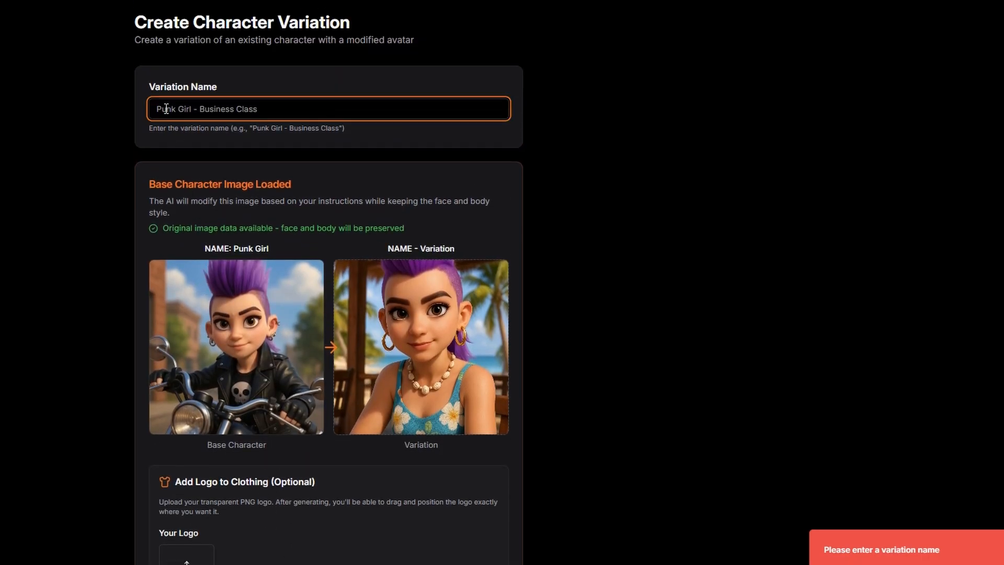
text(Beach )
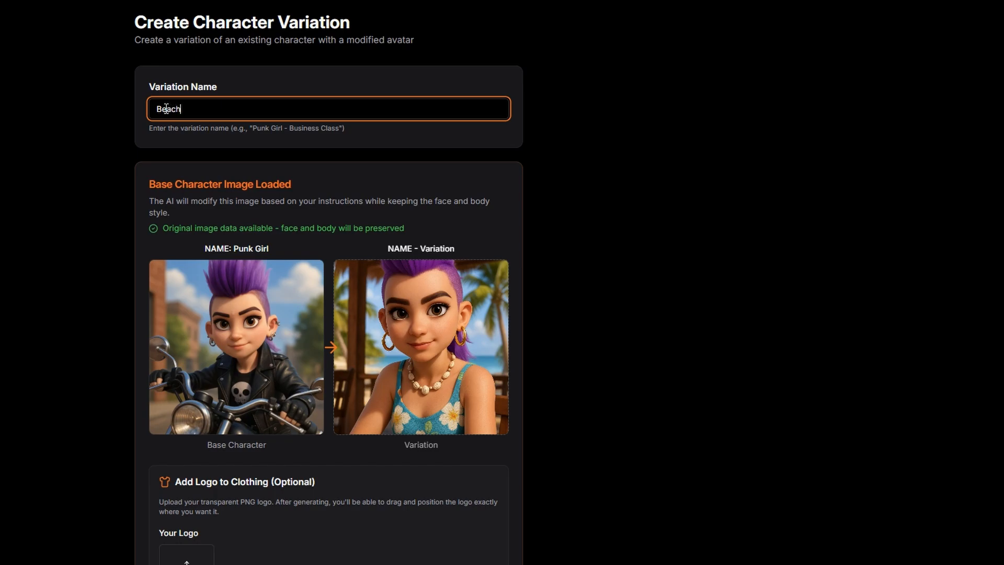
text(- Punk)
scroll(328, 314, down, 8)
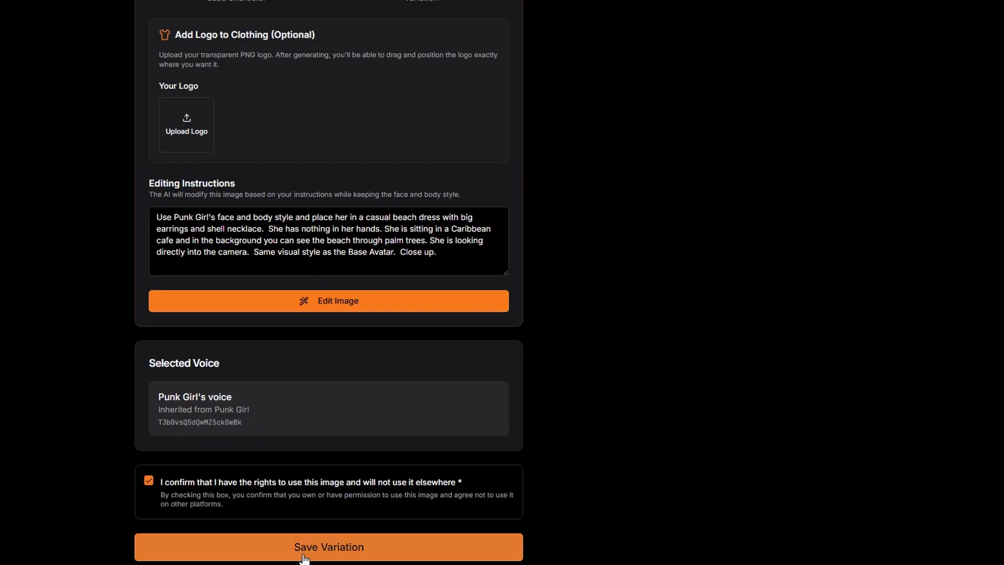
click(328, 546)
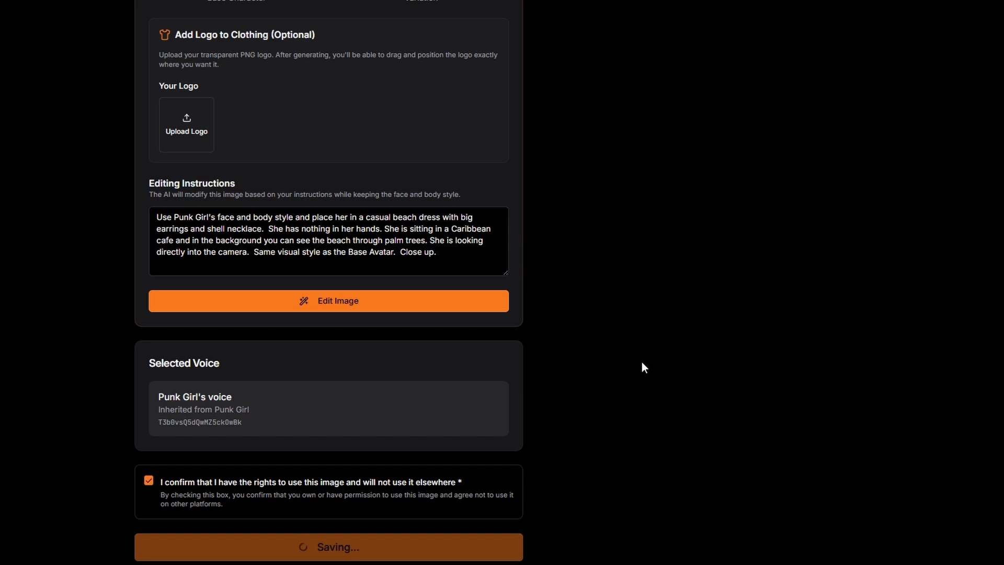
Step: Refresh the character list and expand Punk Girl's versions
scroll(535, 447, up, 3)
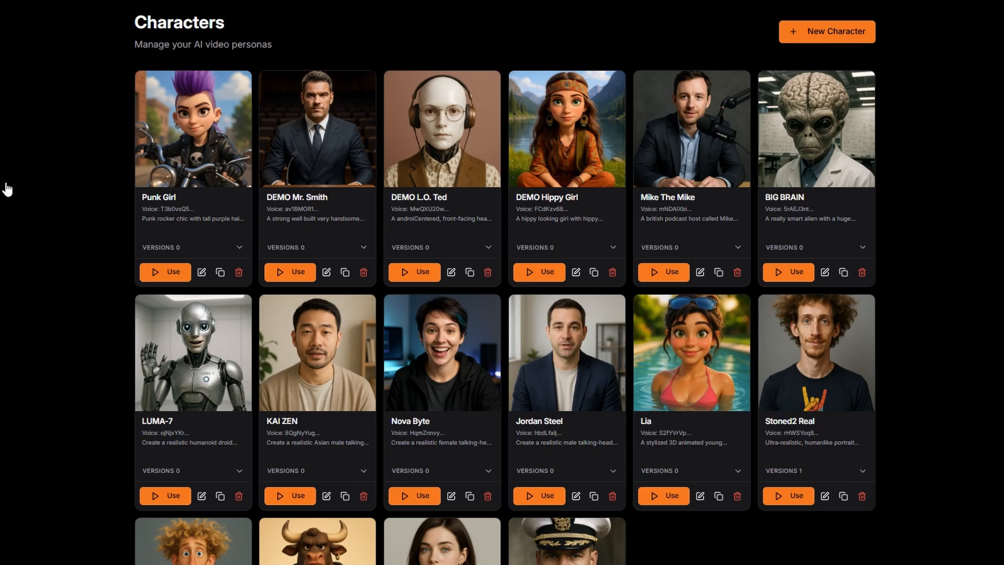
key(F5)
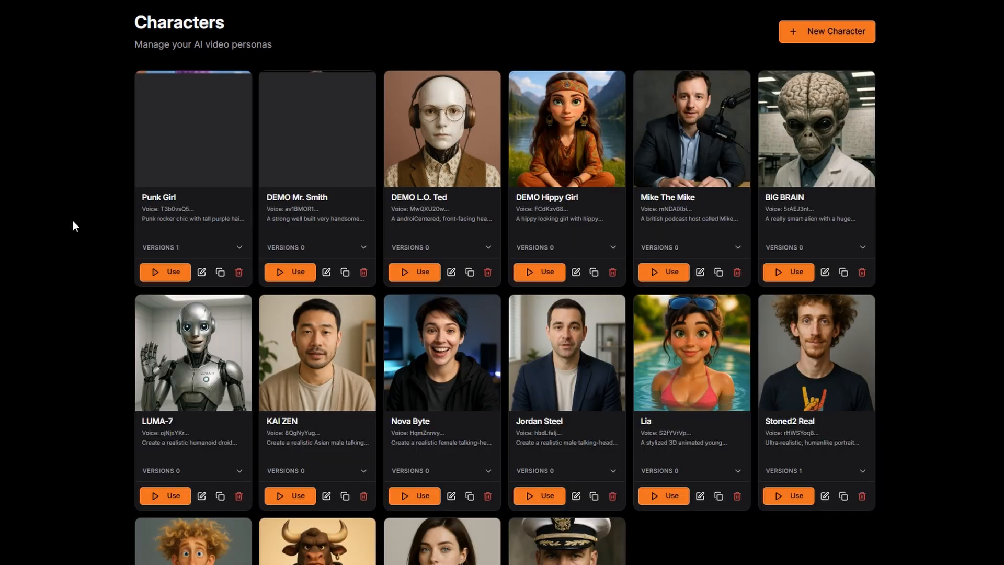
click(208, 250)
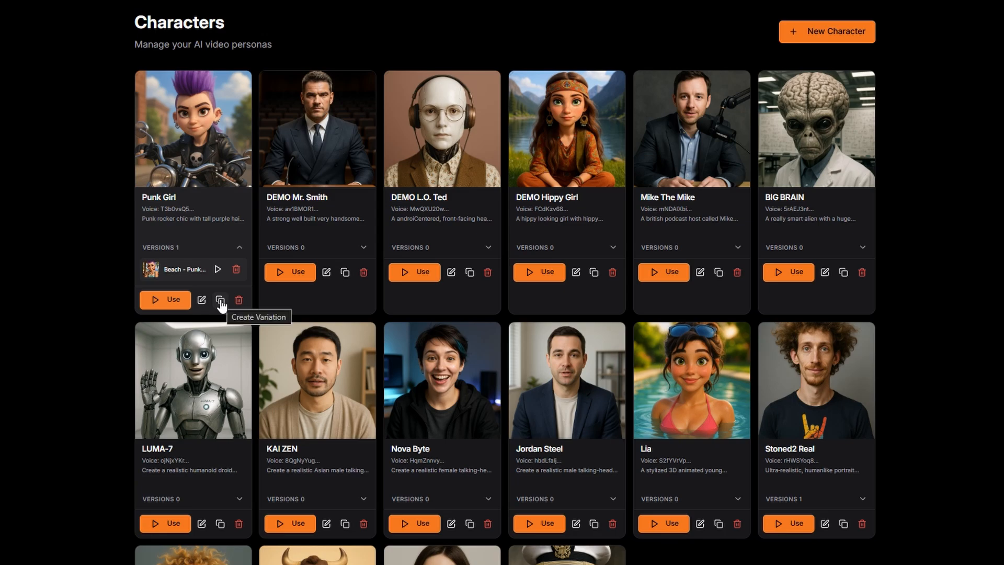
Step: Start a new video with Punk Girl and choose her "Beach - Punk Girl" variation
click(167, 300)
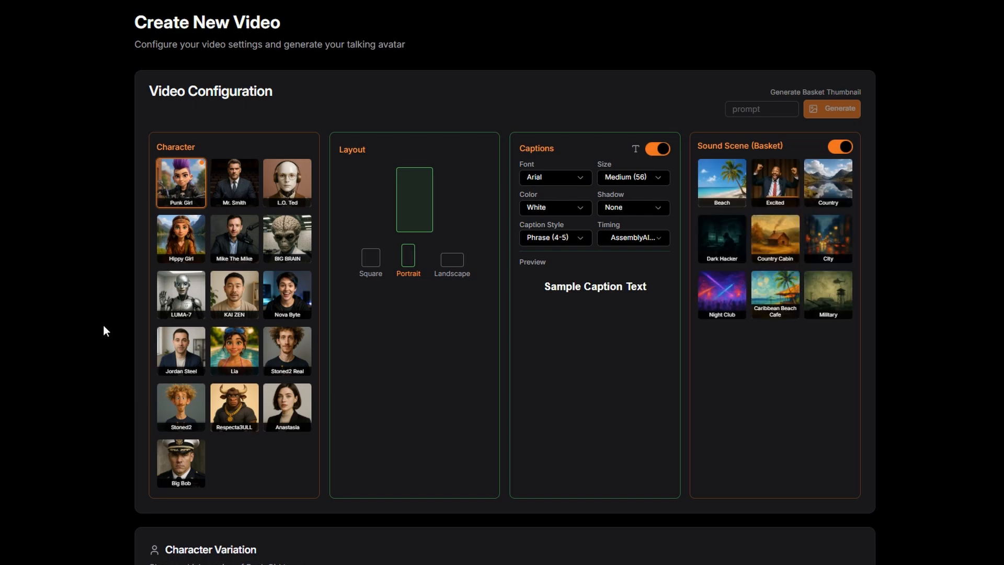
scroll(102, 325, down, 4)
scroll(101, 329, down, 1)
click(232, 363)
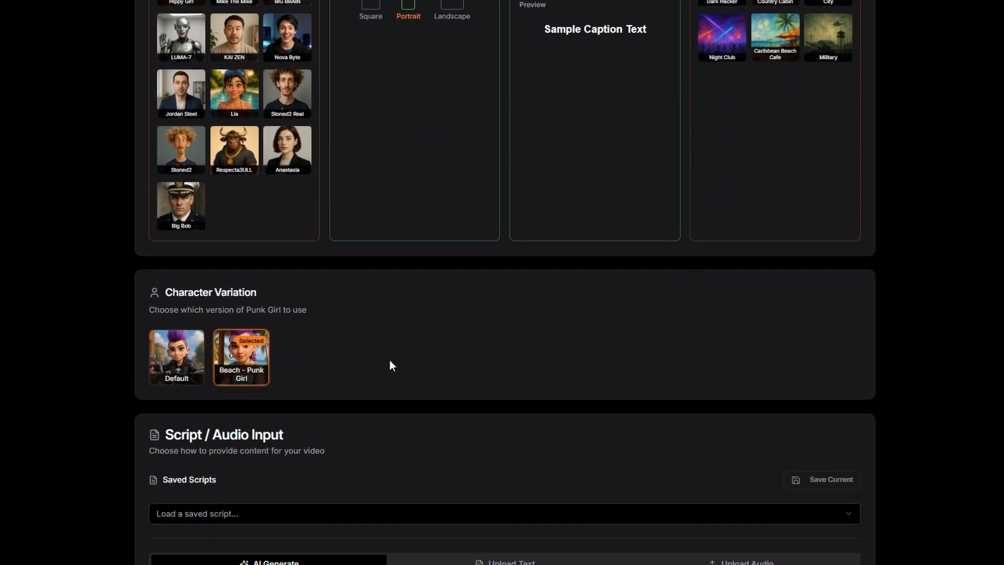
scroll(390, 361, up, 5)
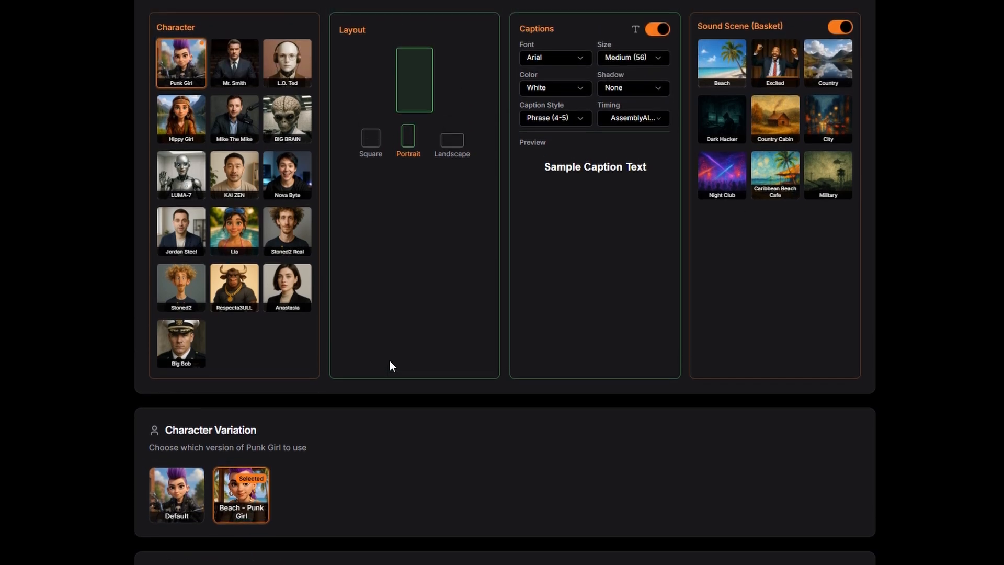
scroll(390, 361, down, 1)
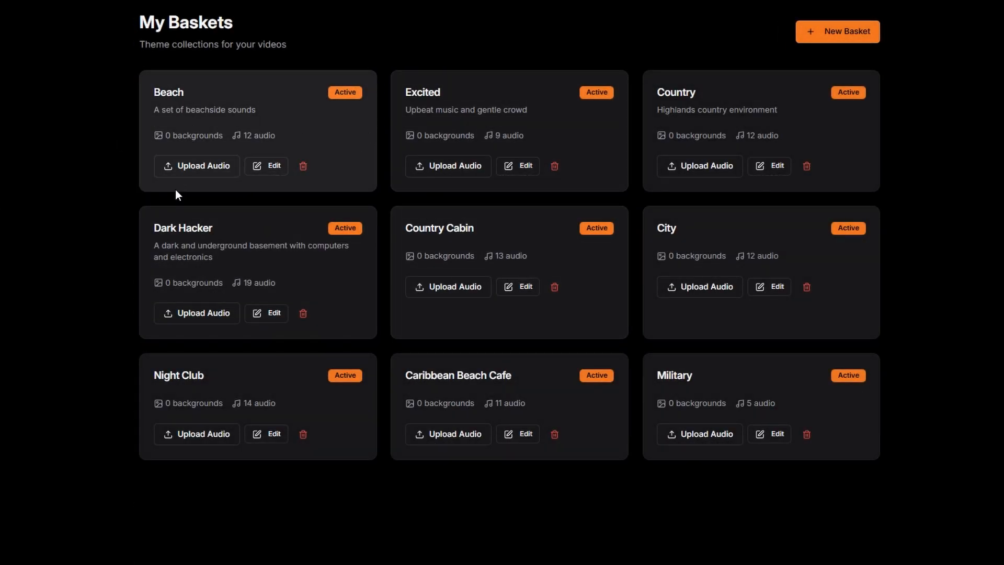
Step: Open the Beach basket for editing, examine its Ambient, Texture, Accents and Music tracks, and leave the basket editor
click(272, 165)
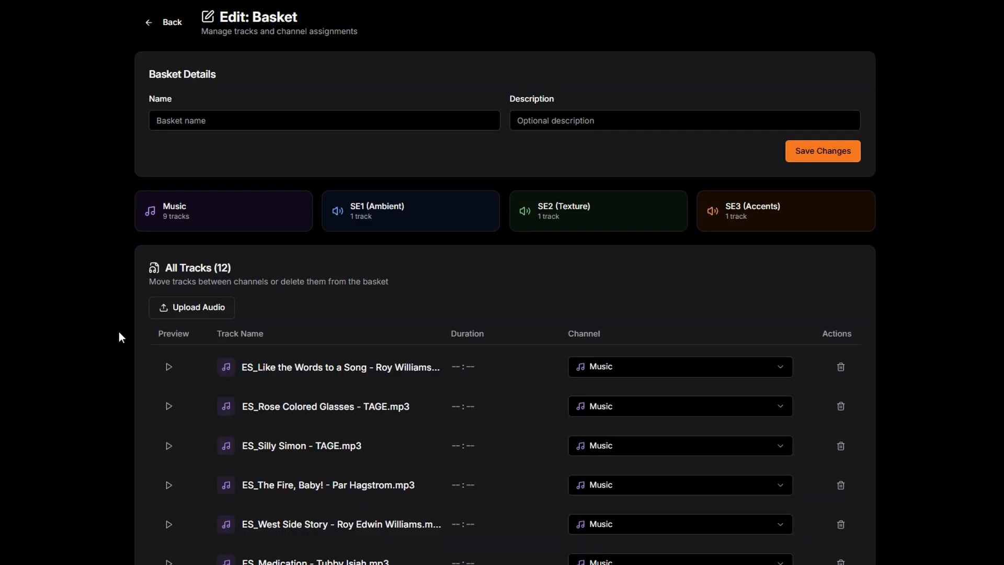
click(392, 217)
click(577, 223)
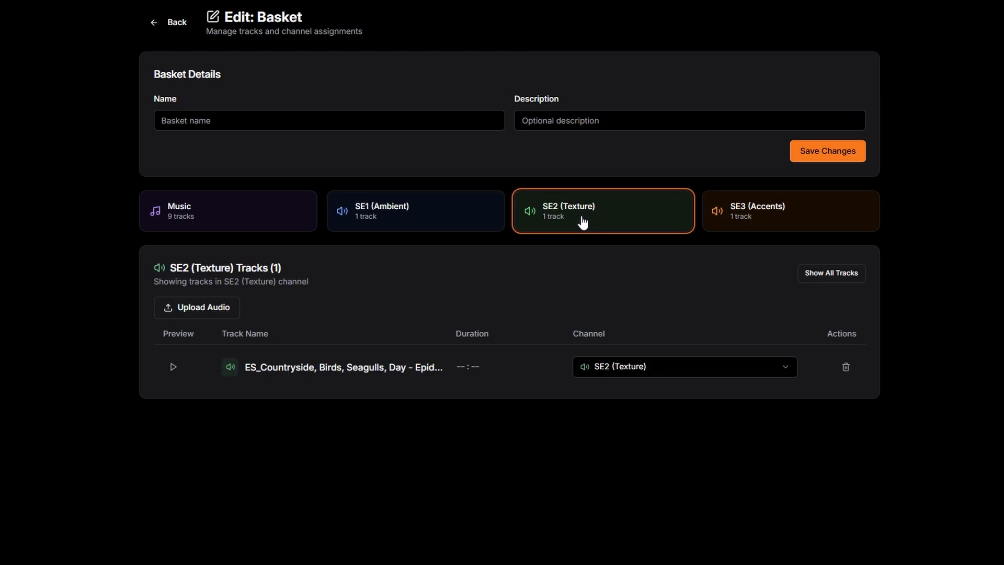
click(773, 219)
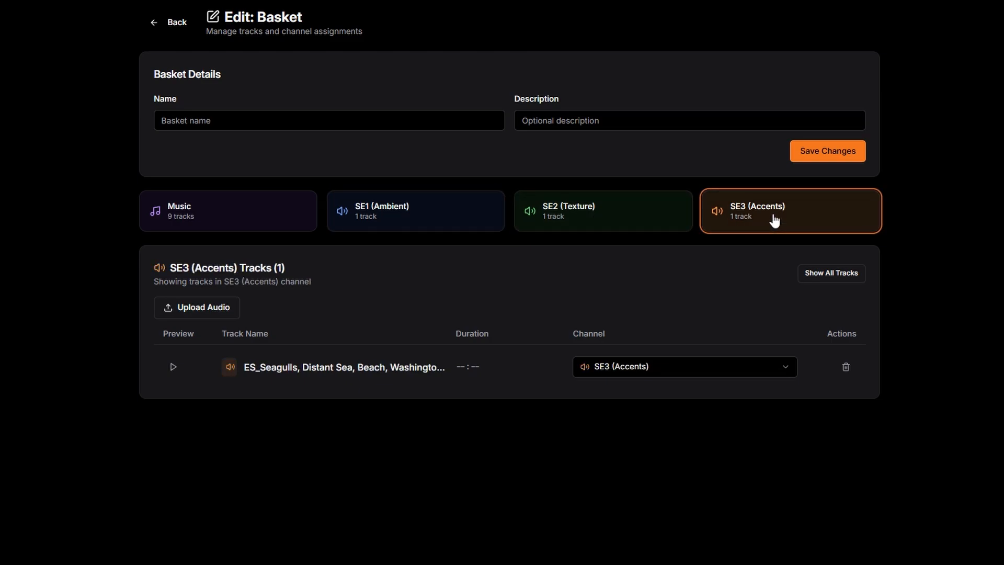
click(224, 223)
scroll(397, 375, down, 2)
scroll(397, 375, down, 1)
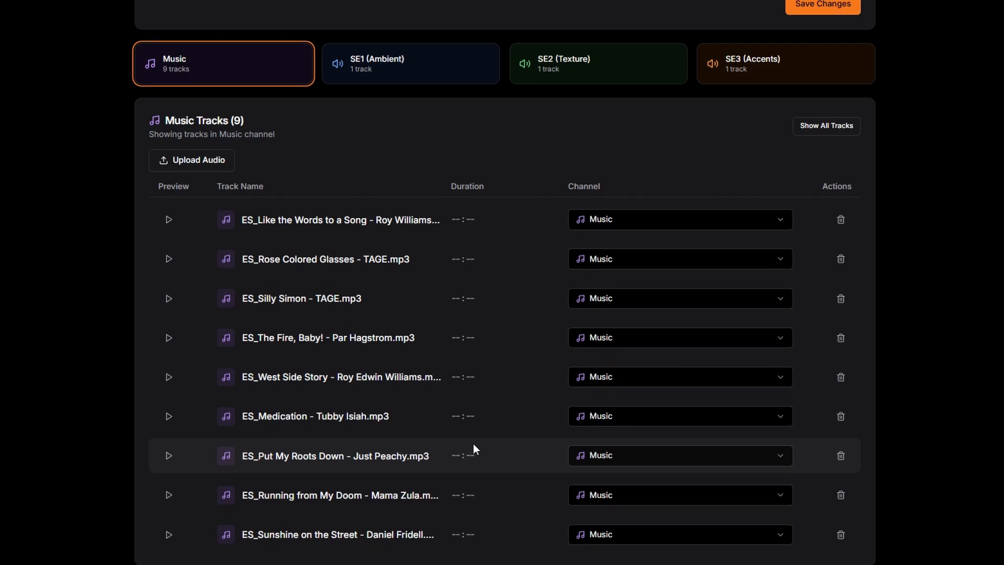
scroll(472, 443, up, 3)
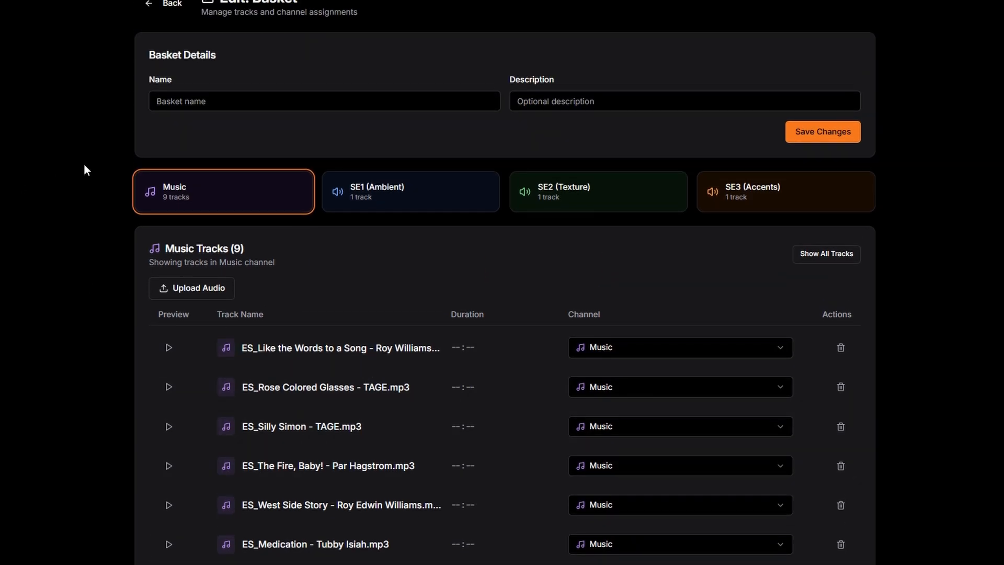
click(164, 5)
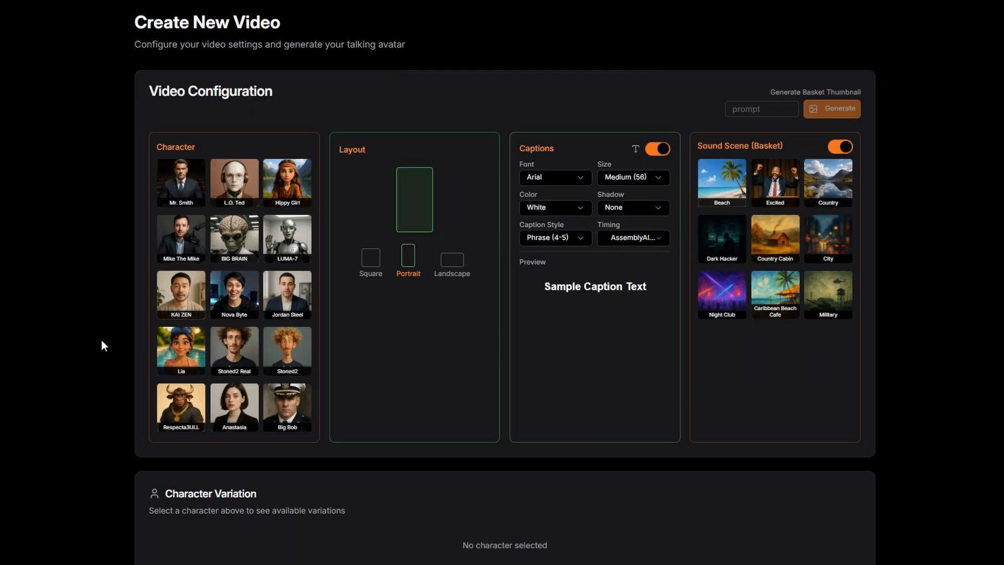
Step: Set up the video with Hippy Girl, green Phrase (4-5) captions with a light shadow, and the Country sound scene
click(287, 184)
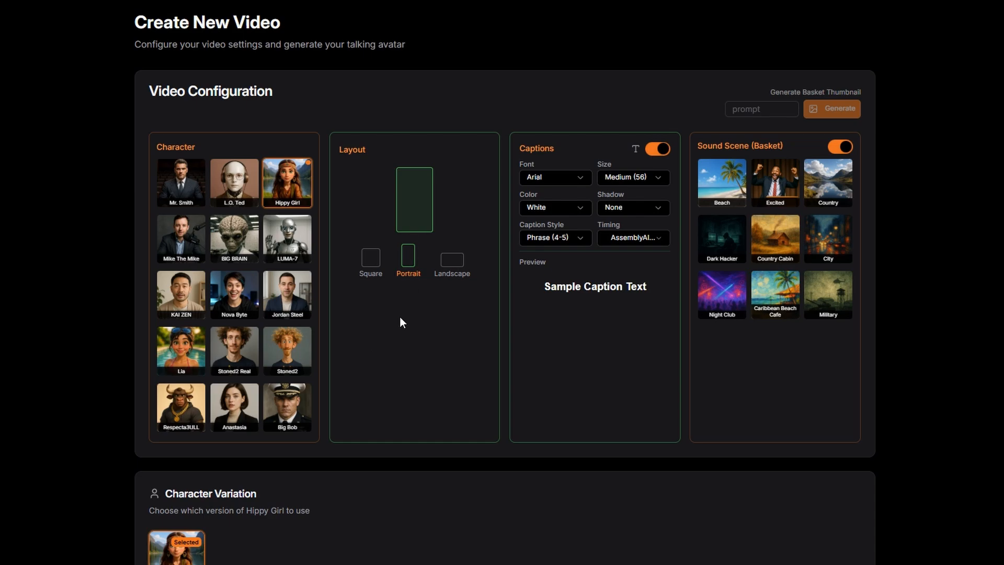
click(637, 208)
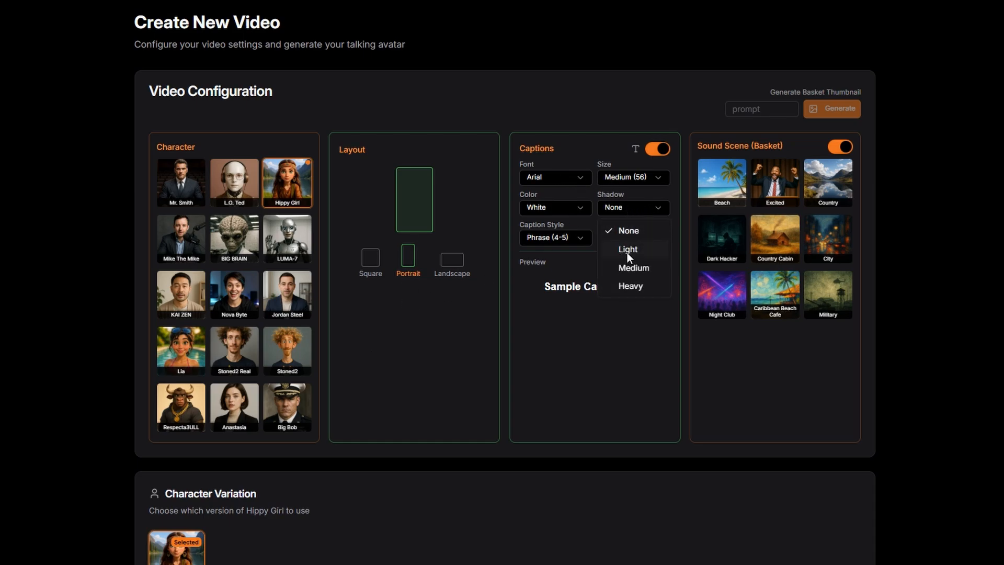
click(626, 252)
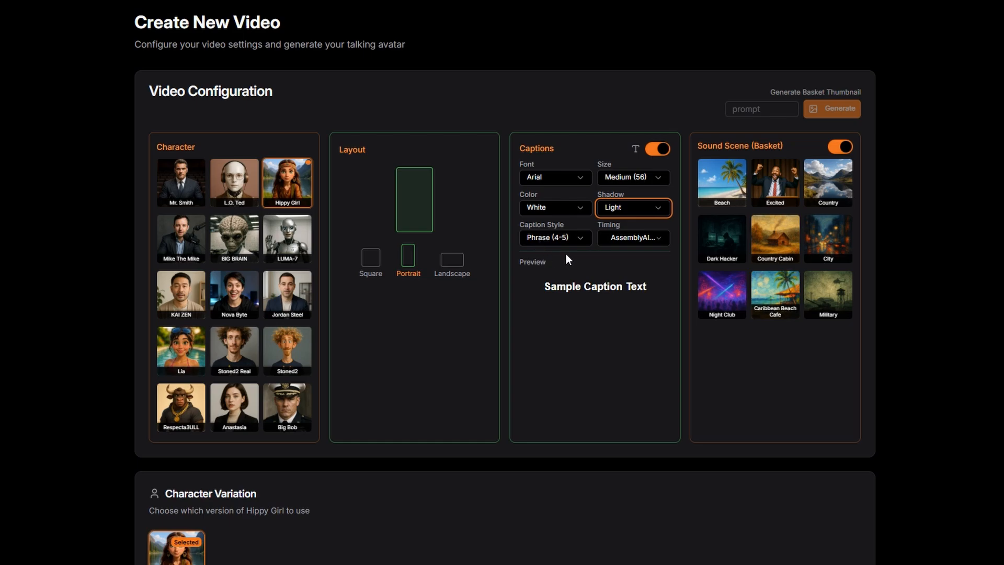
click(560, 237)
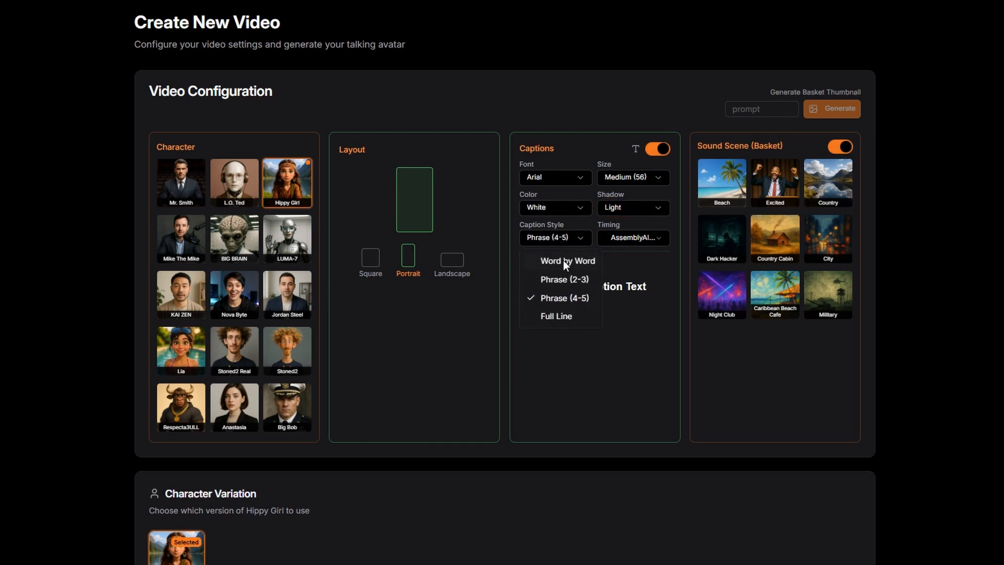
click(553, 296)
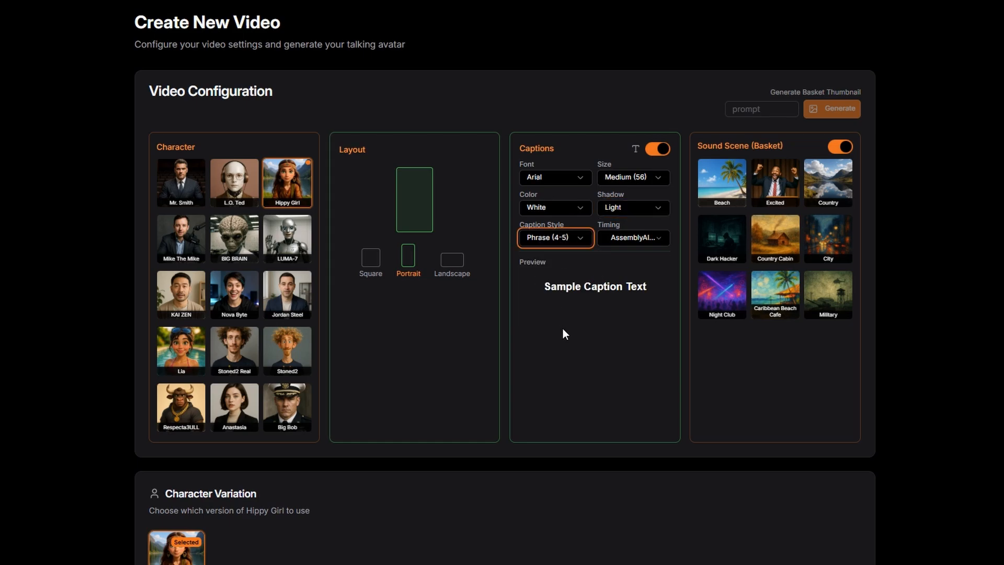
click(553, 211)
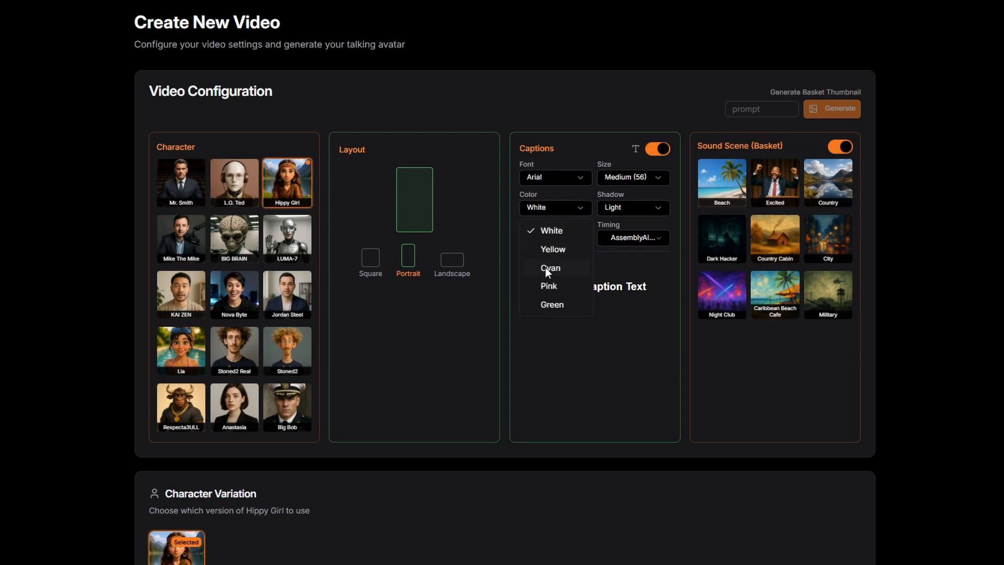
click(550, 306)
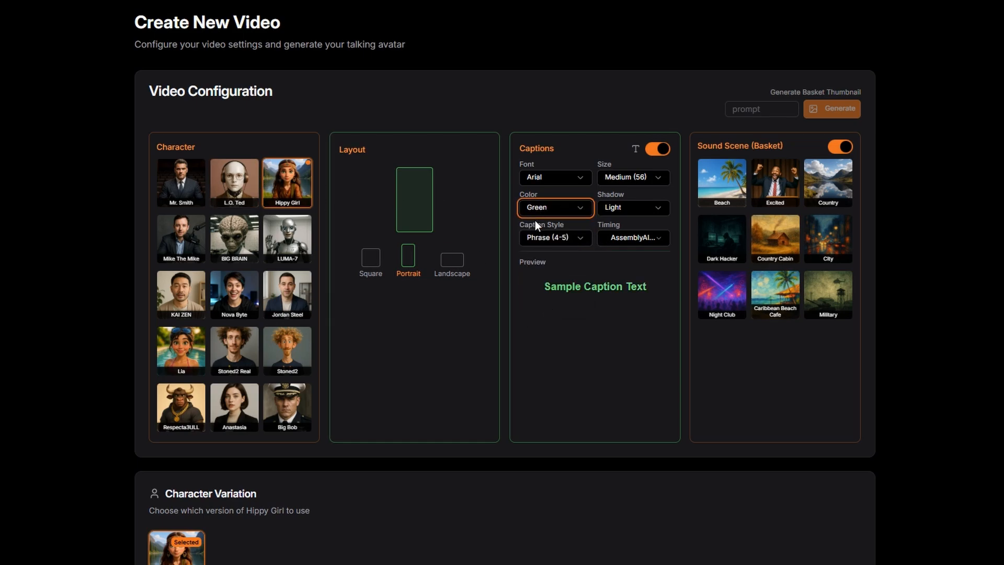
click(835, 185)
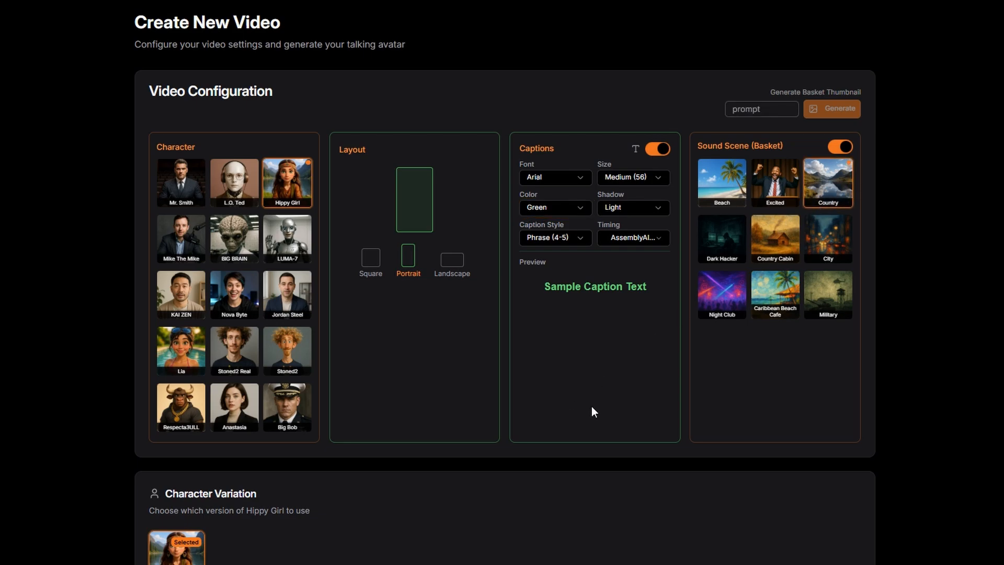
Step: Generate an AI script from the prompt "A quick hello less than 30 seconds from Hippy Girl talking about life and not taking it too seriously."
scroll(560, 390, down, 4)
scroll(559, 390, down, 6)
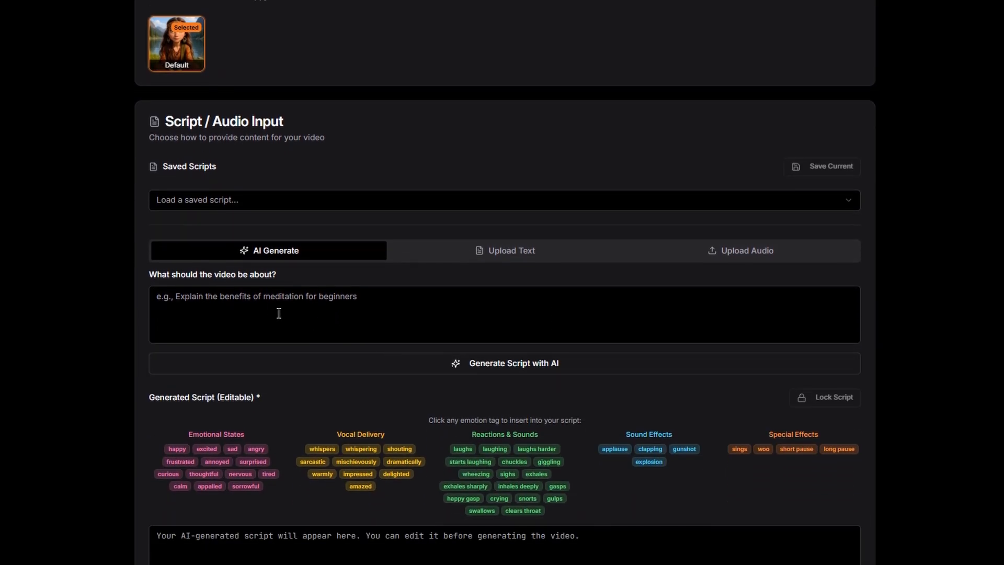
click(267, 306)
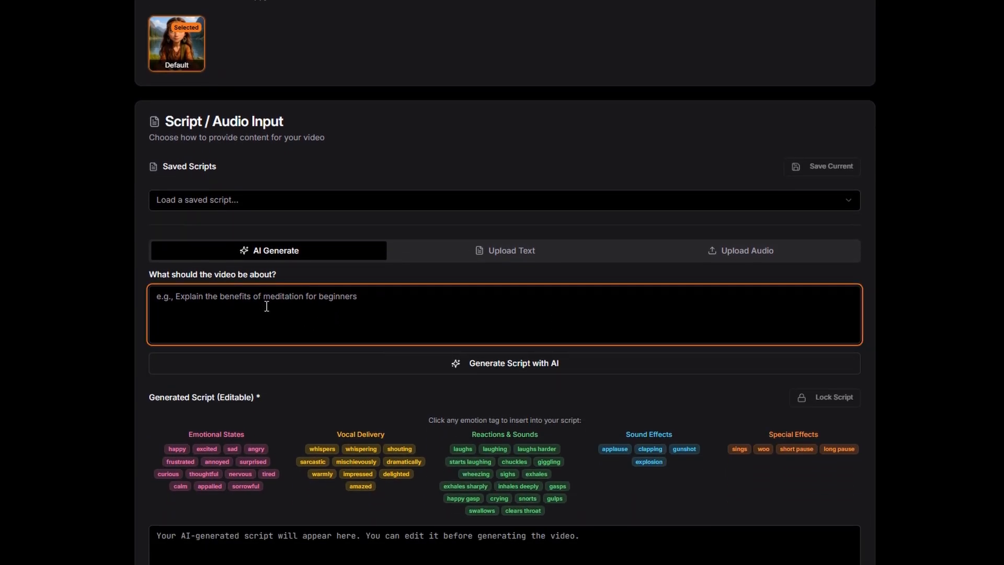
scroll(334, 248, down, 5)
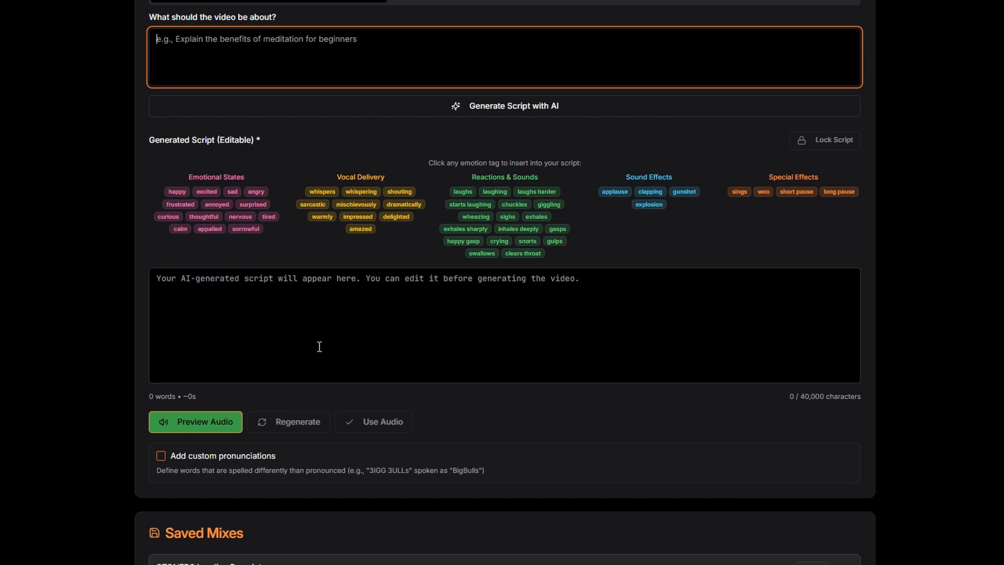
scroll(322, 262, up, 2)
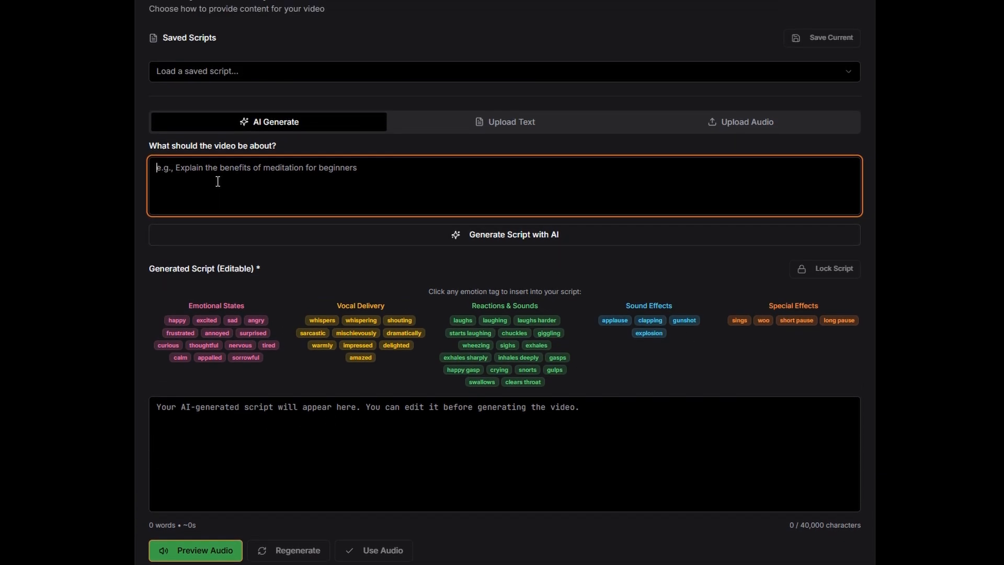
text(A)
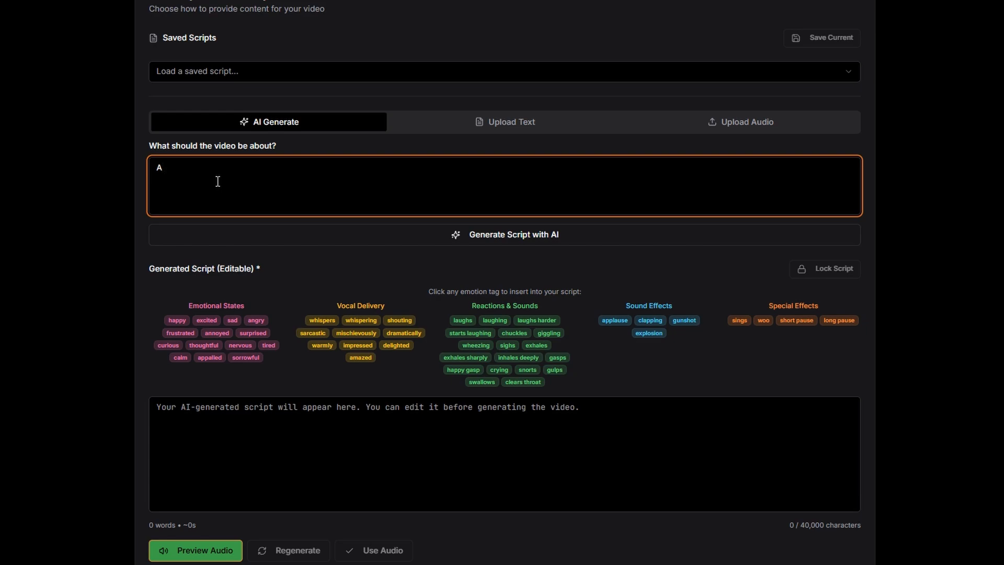
text( quick hello less than 30 sec)
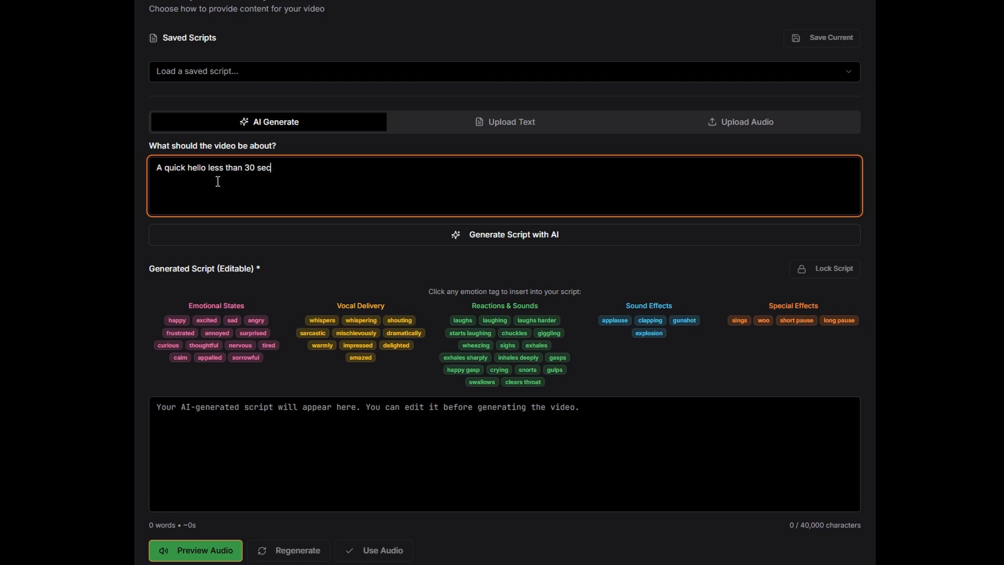
text(onds from Hippy Girl ta)
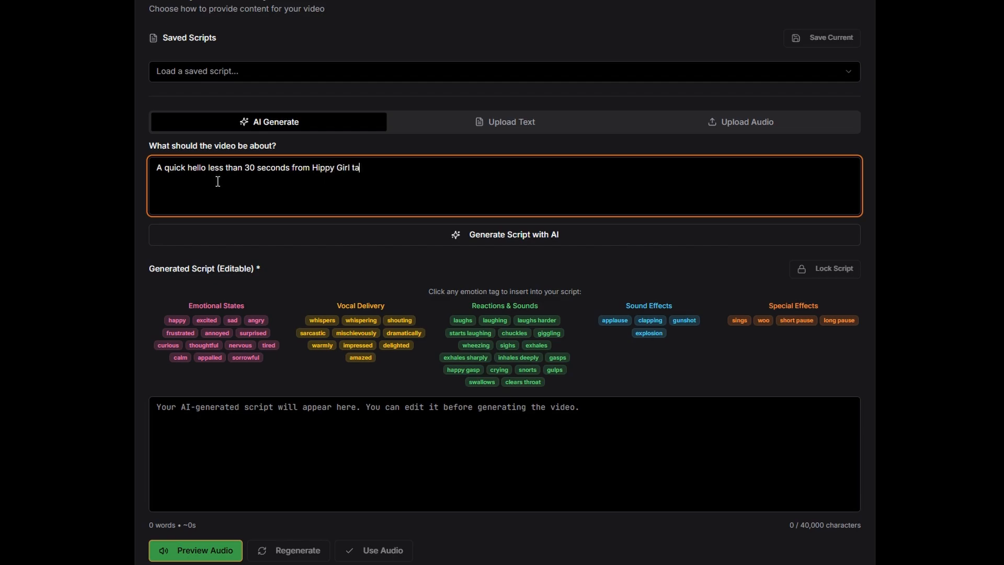
text(lking about life and not )
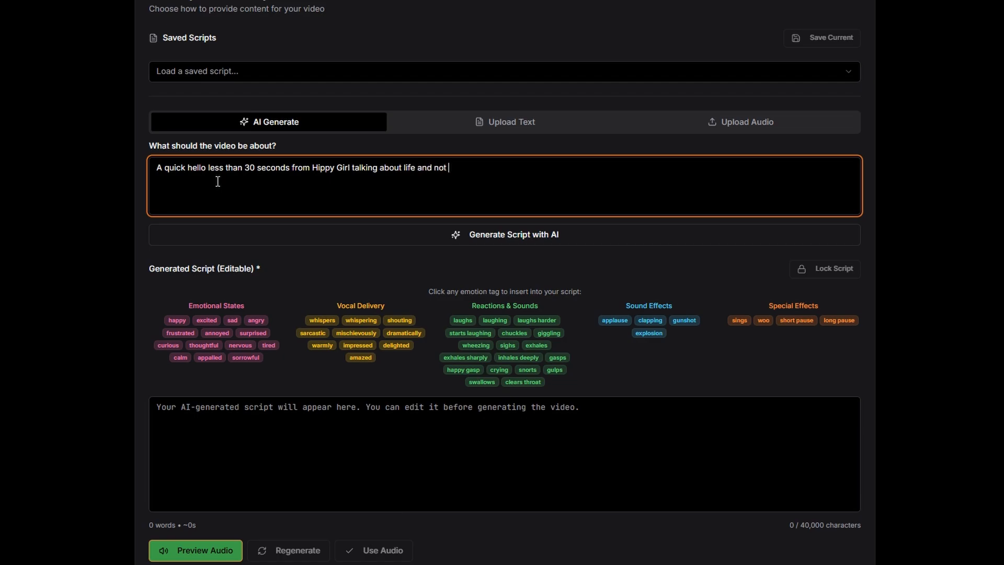
text(taking it too seriously.)
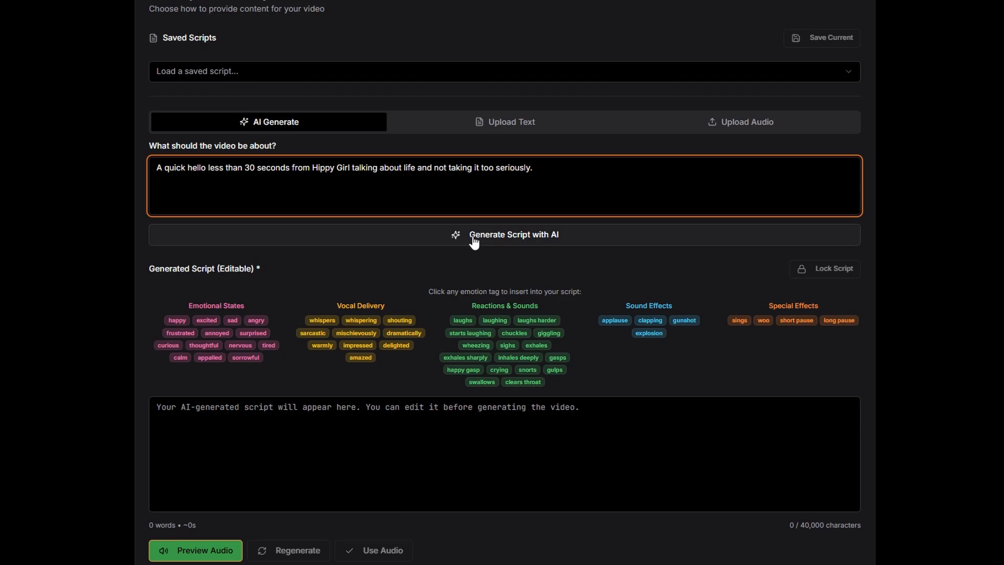
click(472, 243)
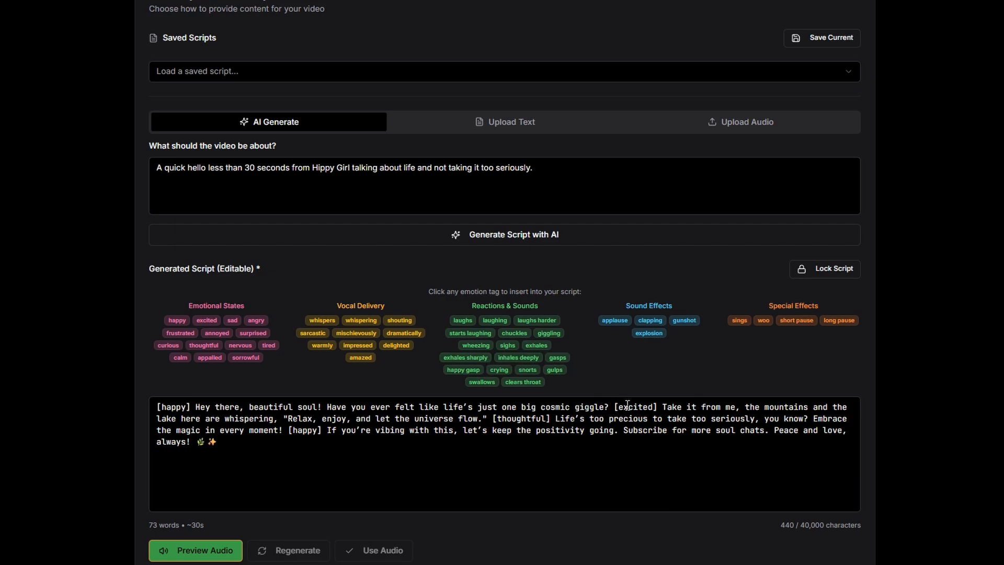
Step: Insert a giggling tag after "cosmic giggle?" in the script, then generate an audio preview and listen to part of it
click(606, 406)
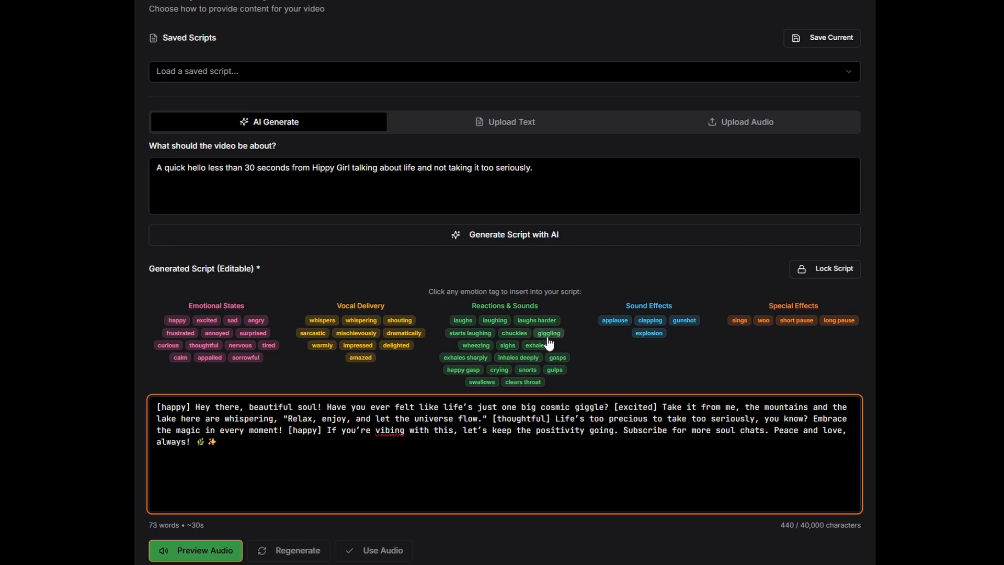
click(550, 335)
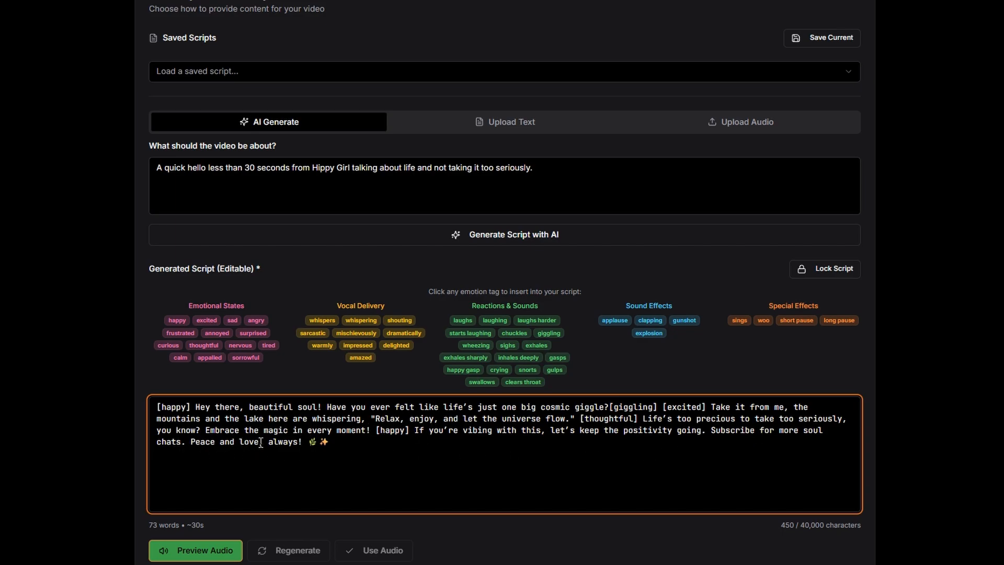
scroll(253, 496, down, 2)
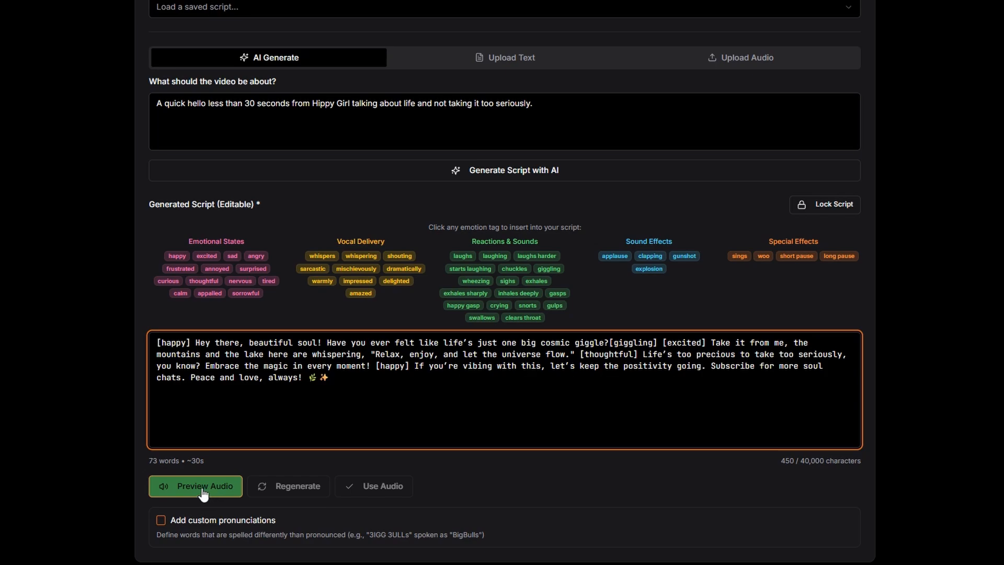
click(204, 487)
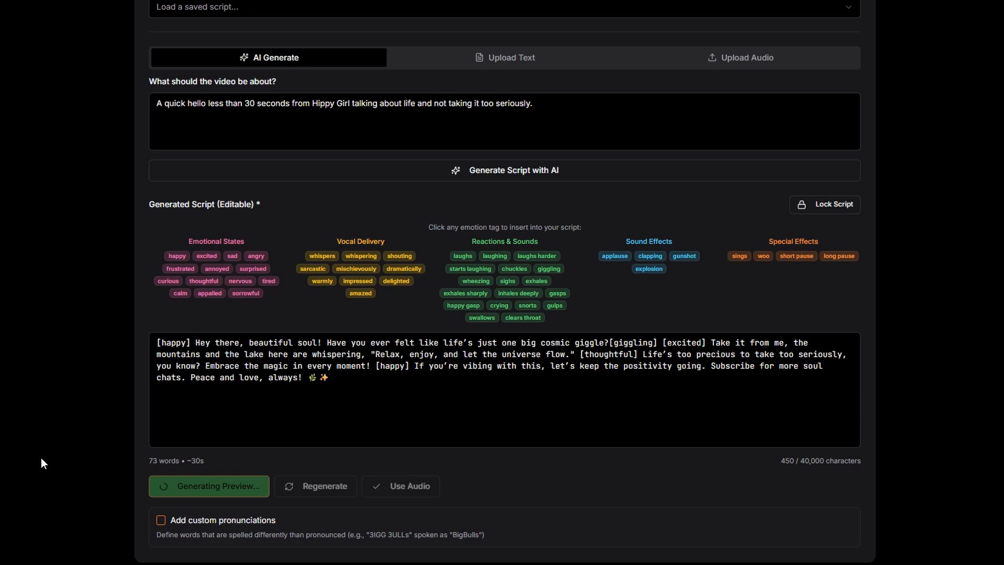
scroll(41, 463, down, 4)
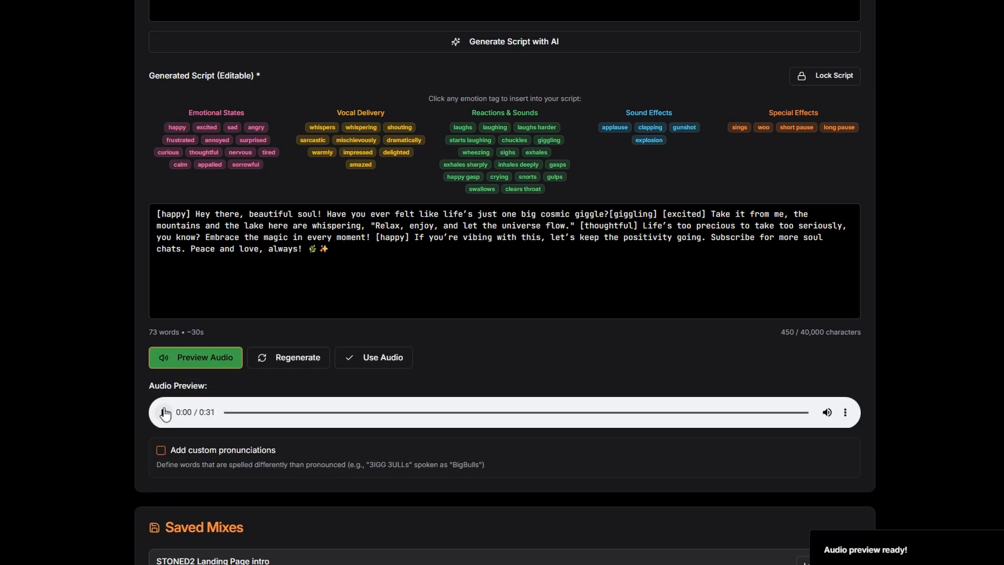
click(164, 412)
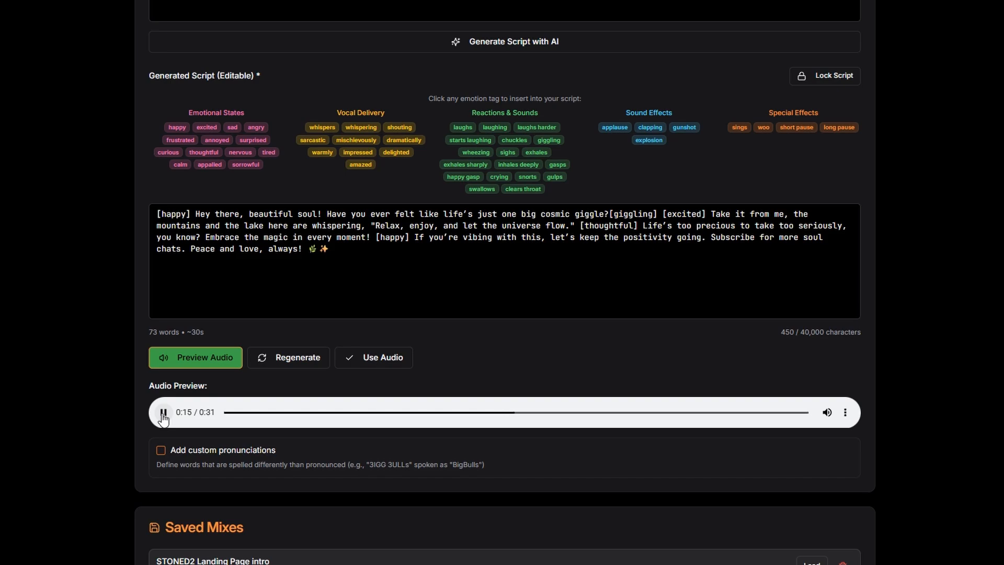
click(163, 413)
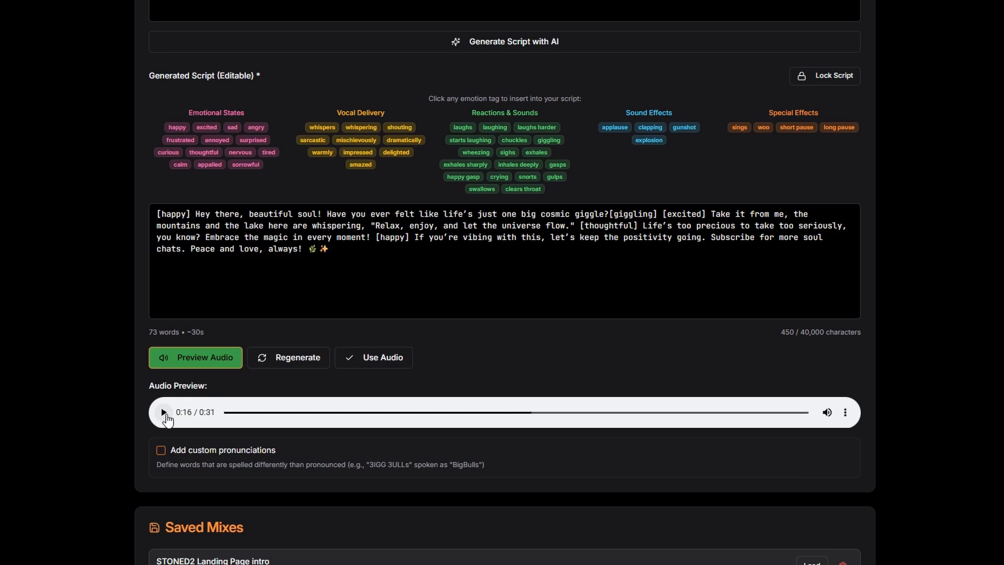
Step: Regenerate the script's audio preview, listen to it in full and lock it in as the video's audio
click(296, 364)
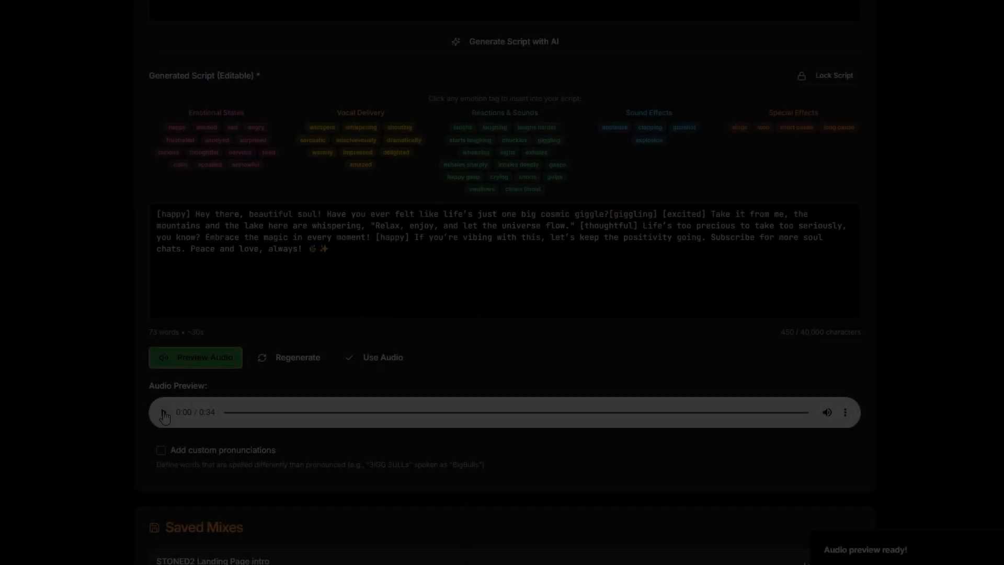
click(163, 412)
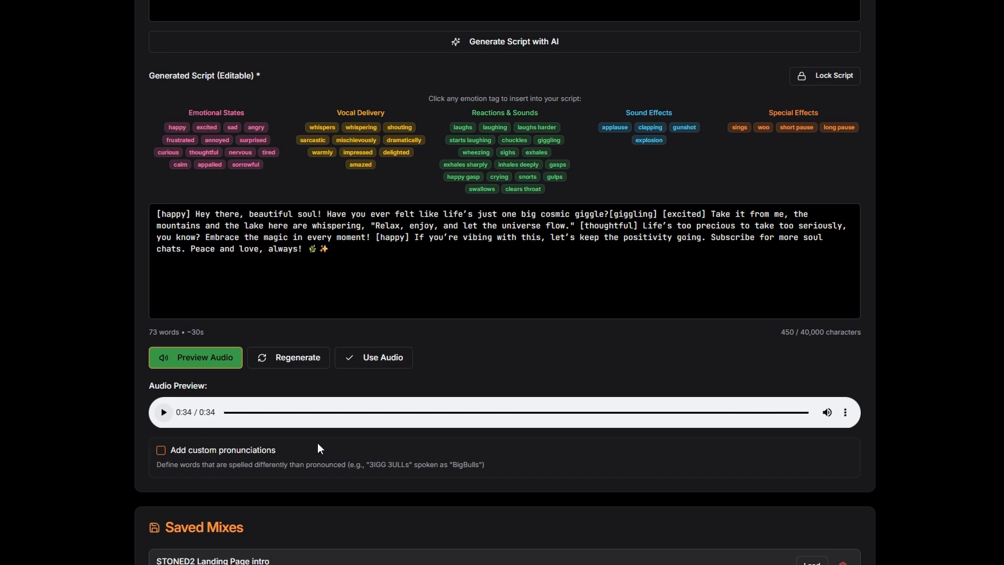
scroll(318, 443, down, 2)
click(388, 229)
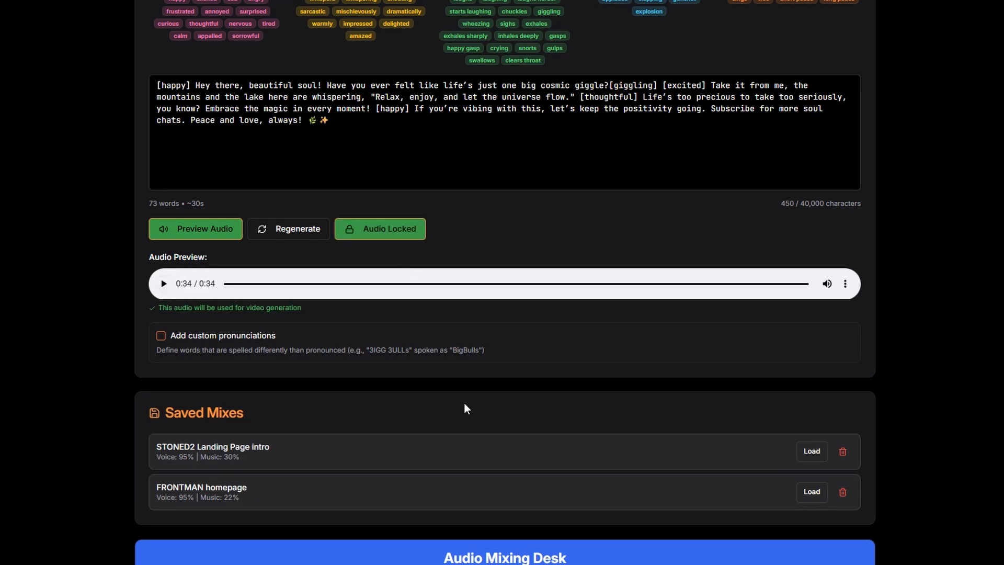
Step: Set the mix's music track to "ES_Meadows and Mountains - Headlund.mp3"
scroll(465, 407, down, 7)
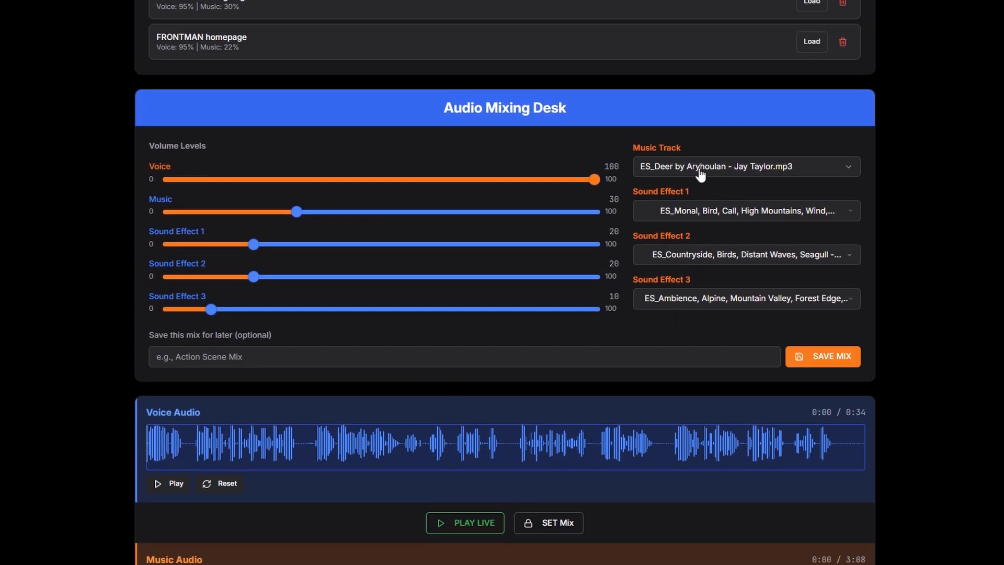
click(700, 174)
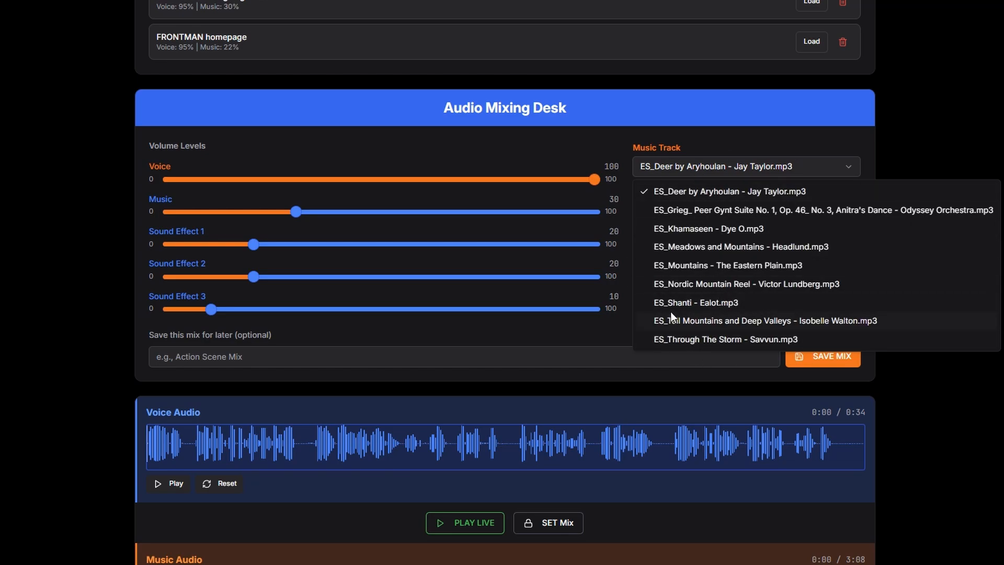
click(674, 247)
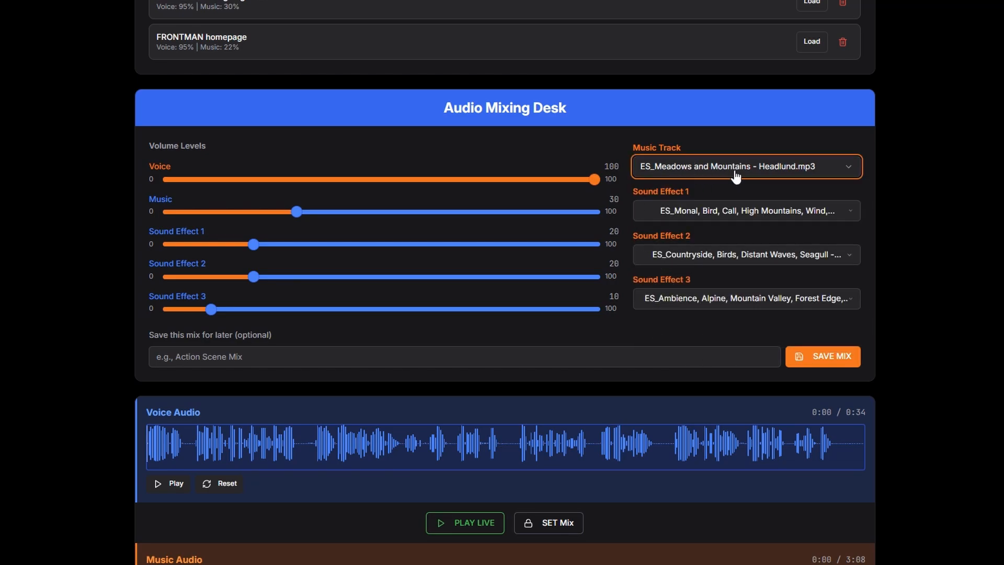
Step: Play the mix live and set Voice to 82, Music to 12, Sound Effect 2 to 33 and Sound Effect 3 to 55
scroll(359, 531, down, 3)
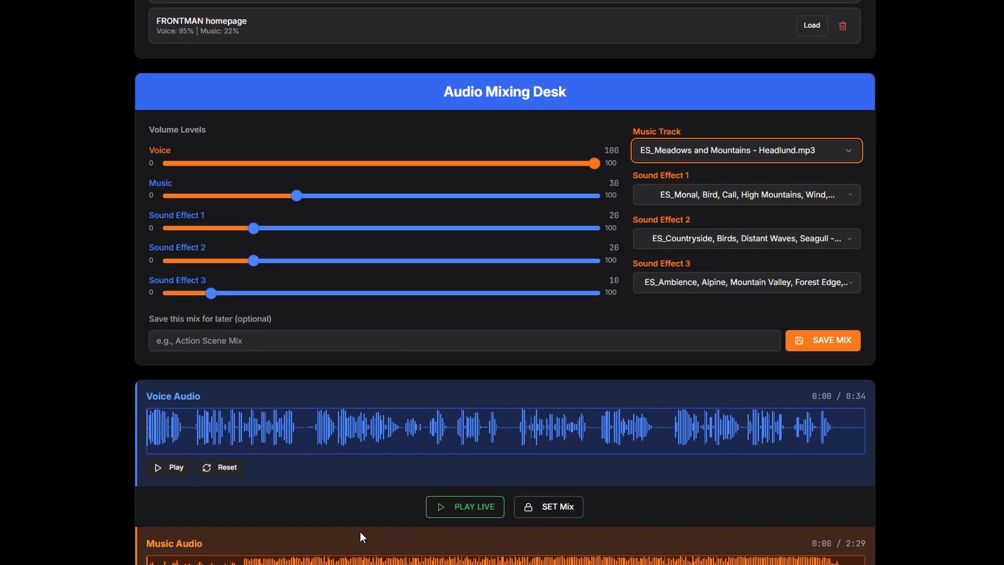
click(457, 341)
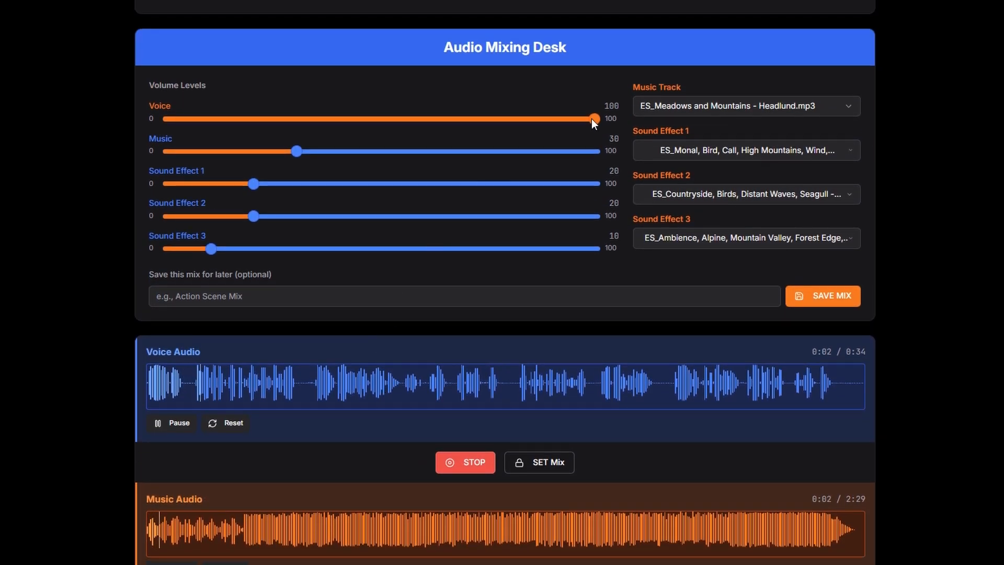
drag(591, 118, 551, 119)
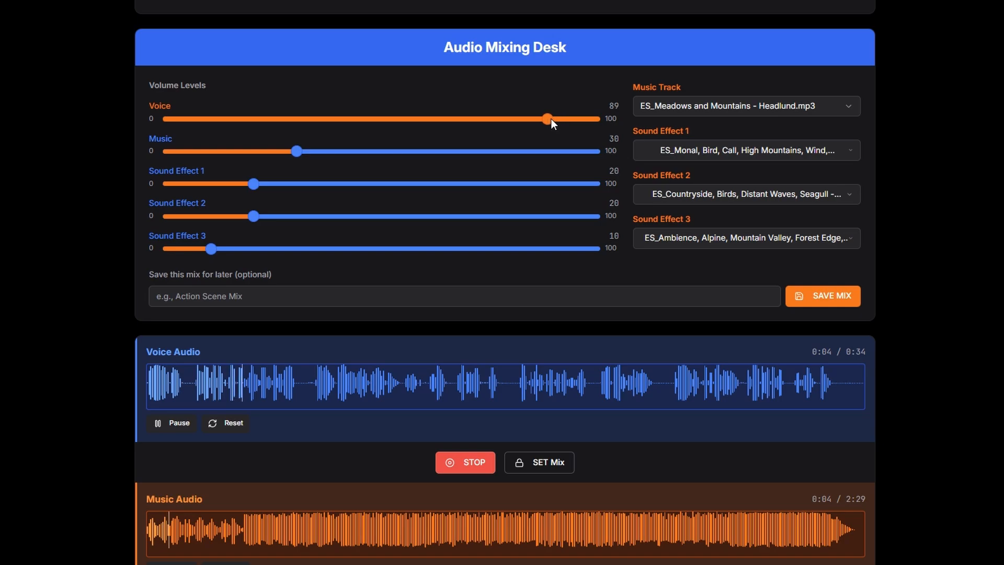
drag(292, 150, 218, 156)
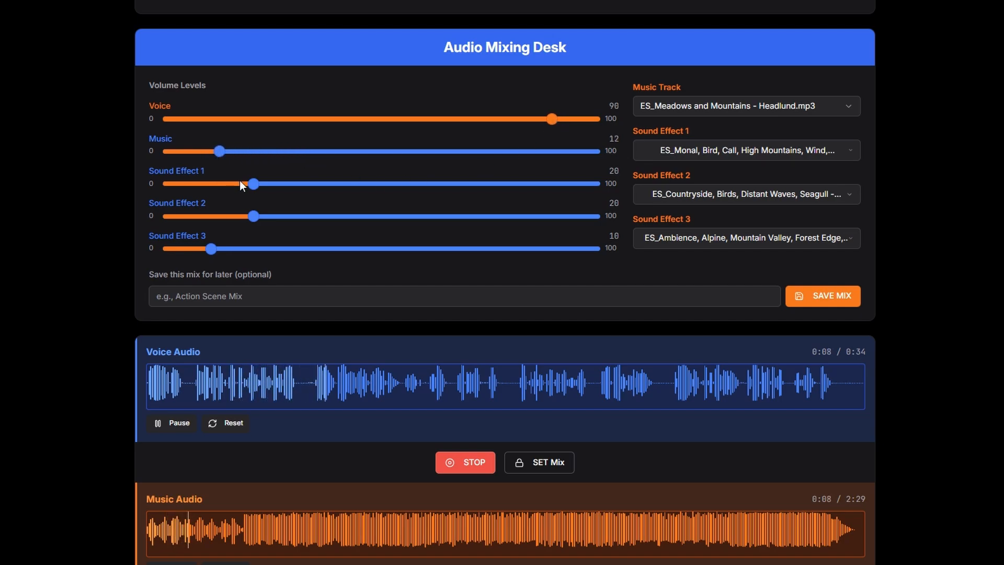
drag(255, 217, 326, 220)
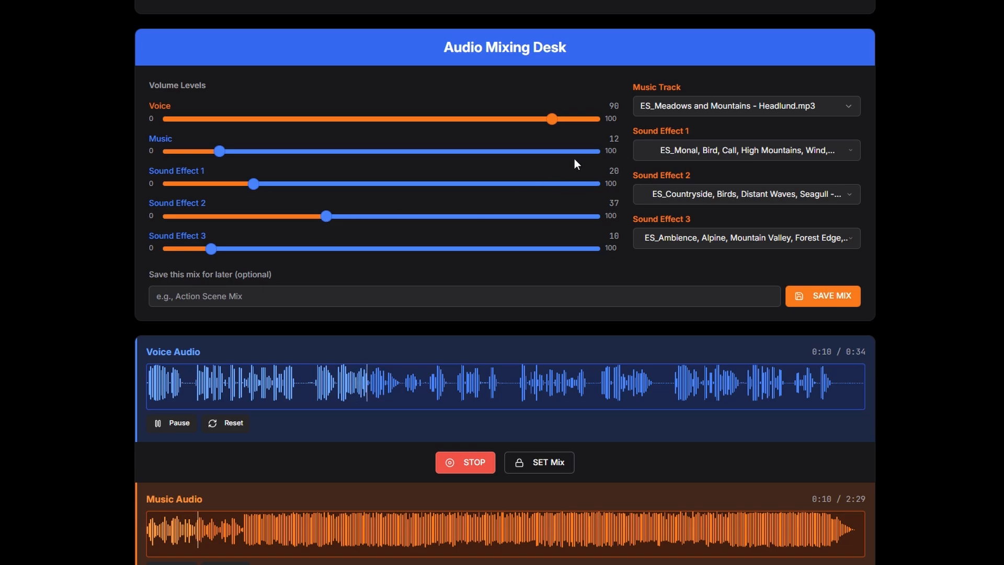
drag(551, 119, 522, 121)
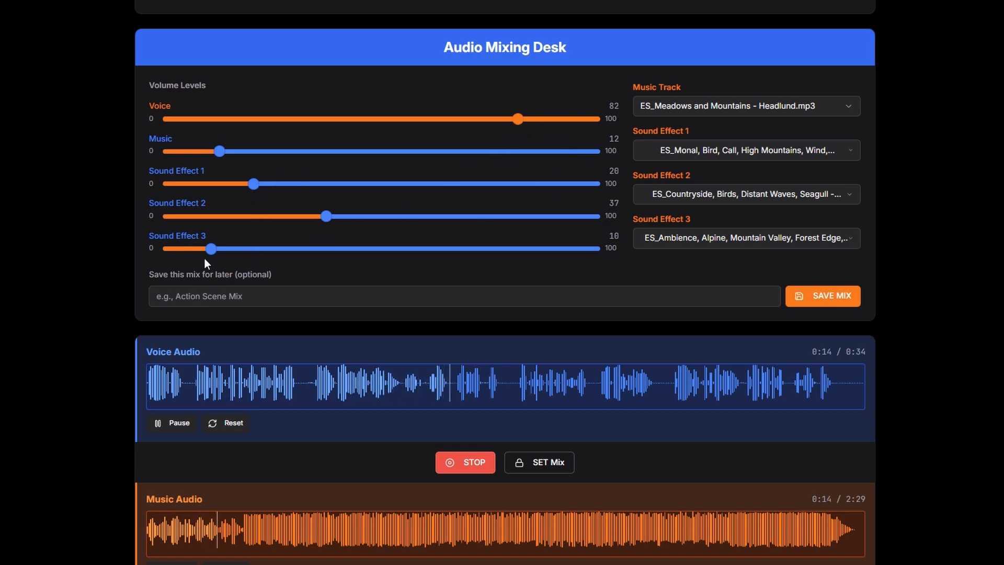
drag(210, 251, 403, 250)
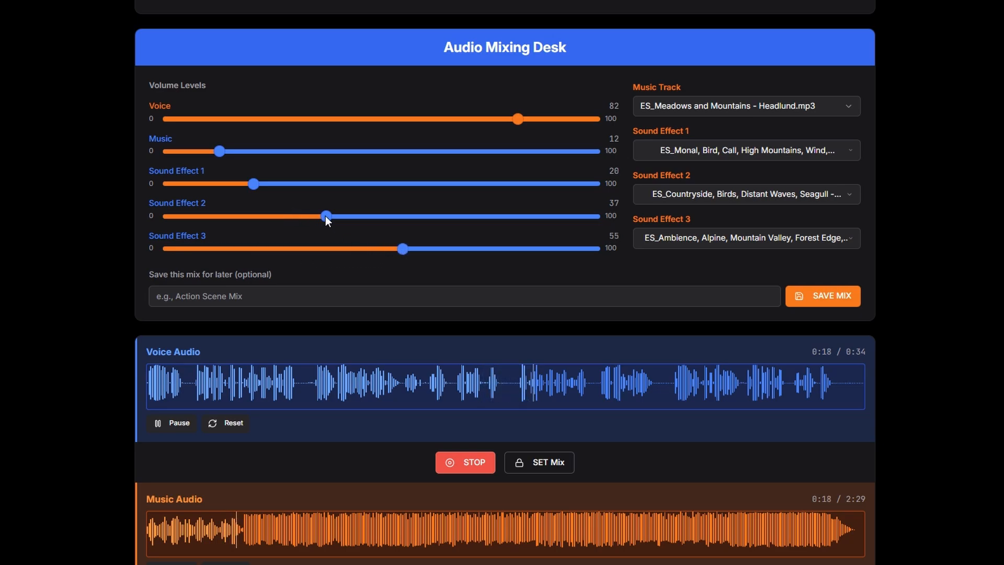
drag(325, 216, 307, 216)
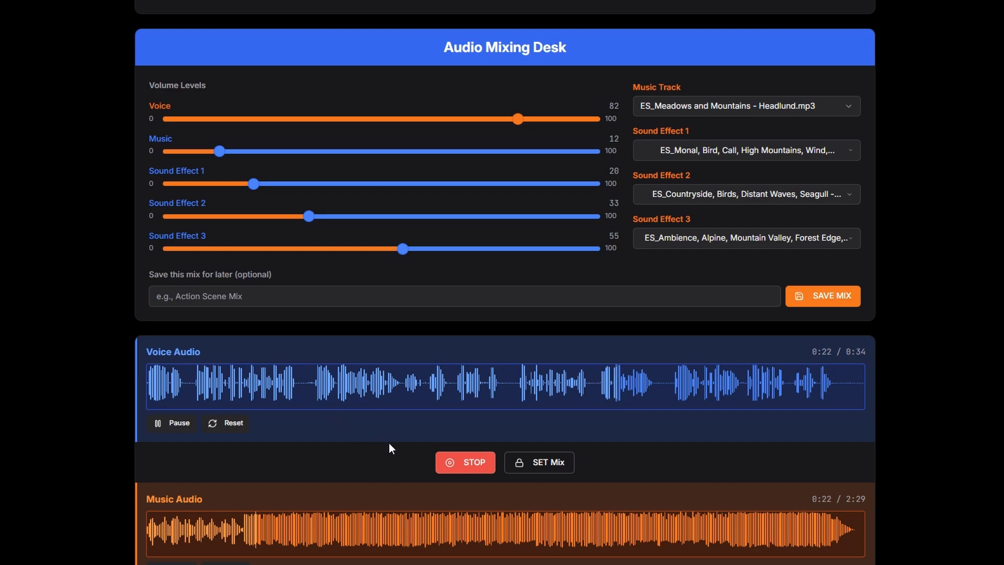
Step: Lock the mix levels for the video with playback stopped, and start creating the video
click(544, 473)
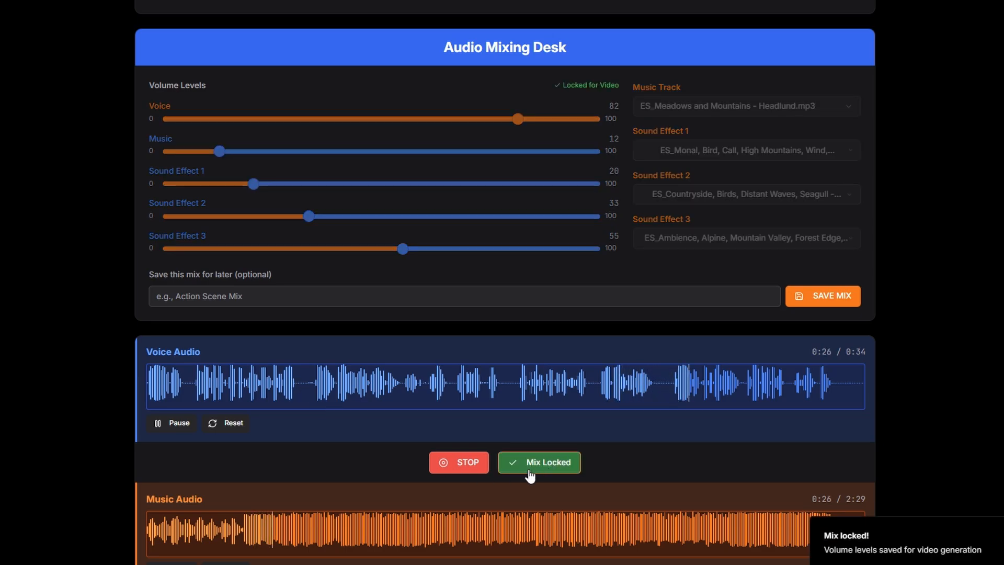
click(461, 463)
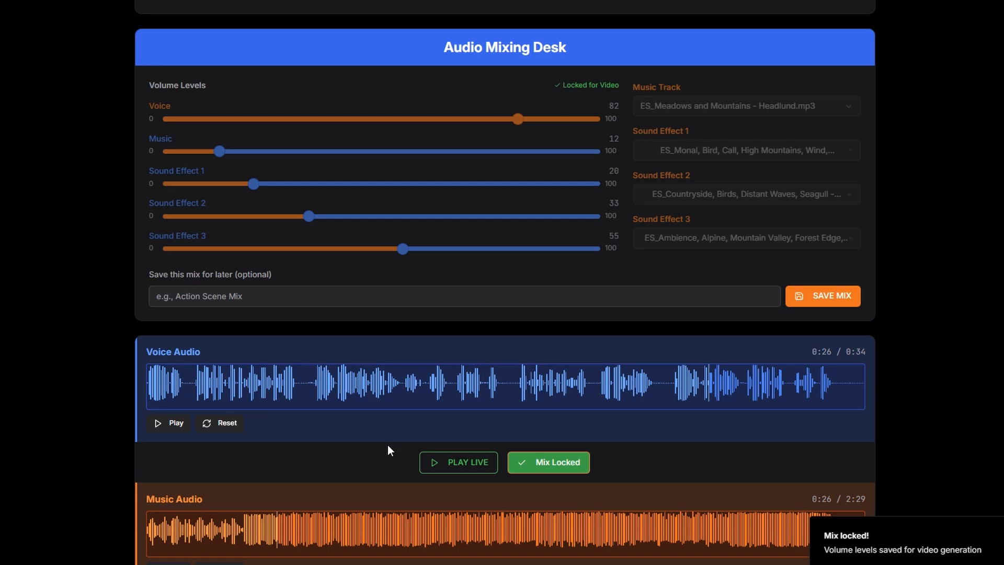
scroll(387, 445, down, 3)
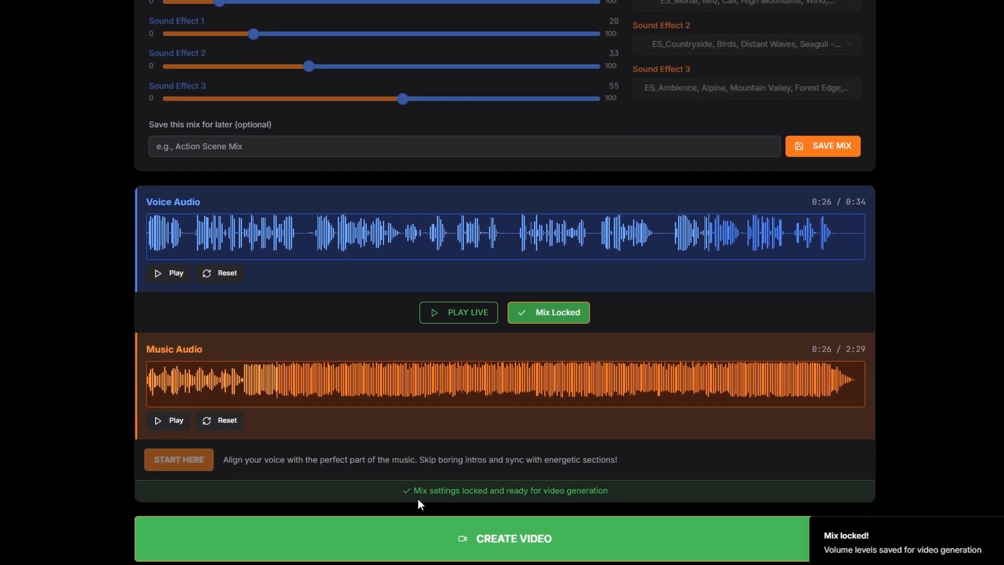
click(497, 536)
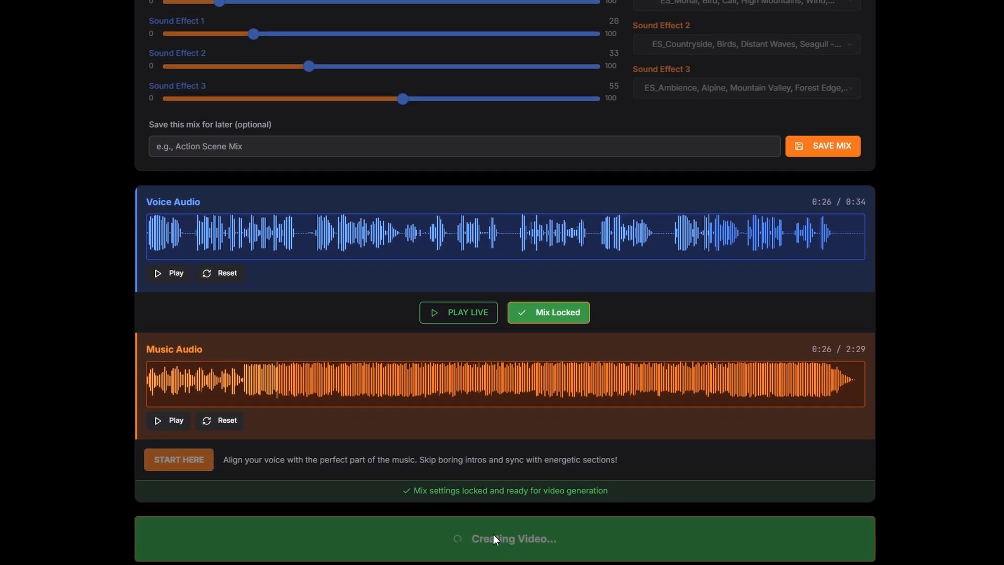